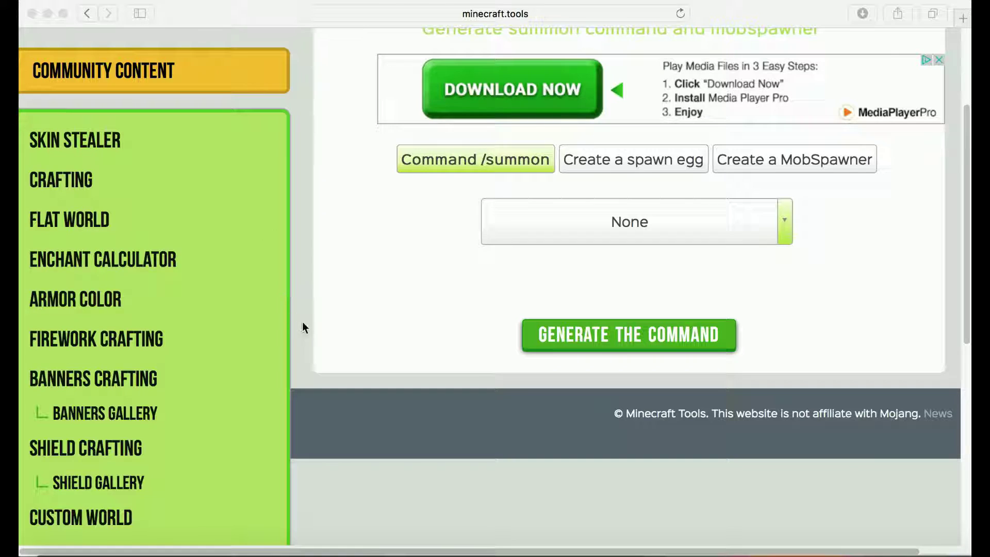
- Open the Mobs Generator from the site's list of Minecraft tools
click(412, 251)
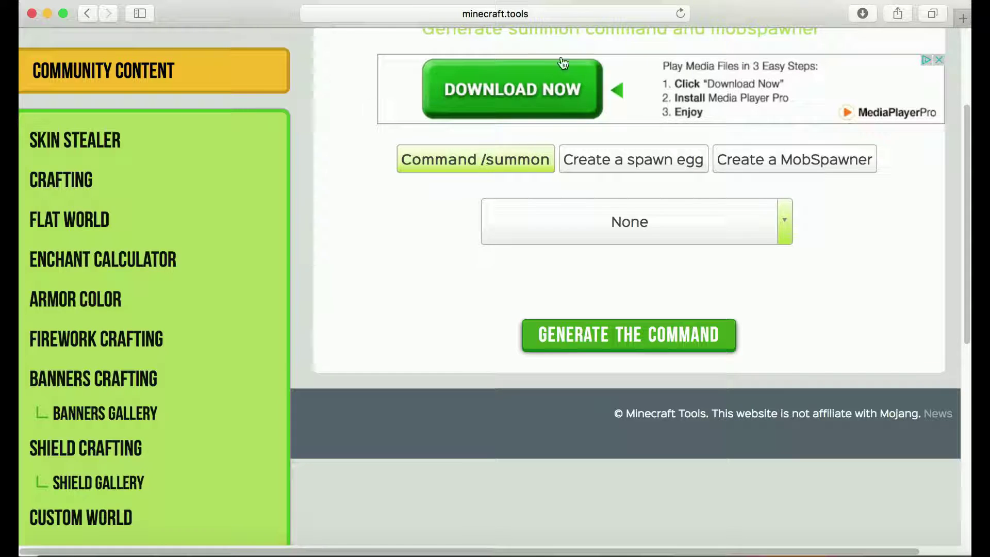
scroll(444, 80, down, 1)
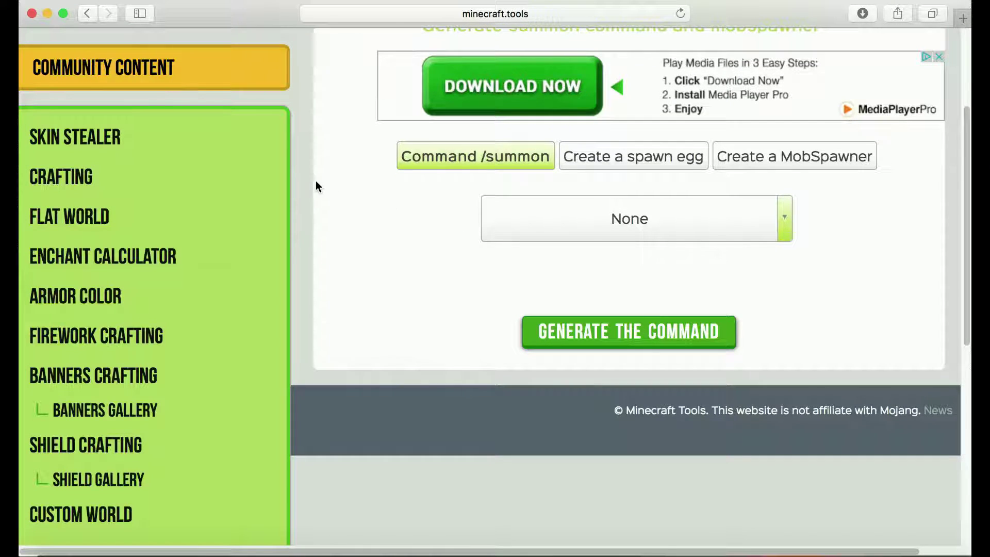
scroll(644, 503, up, 5)
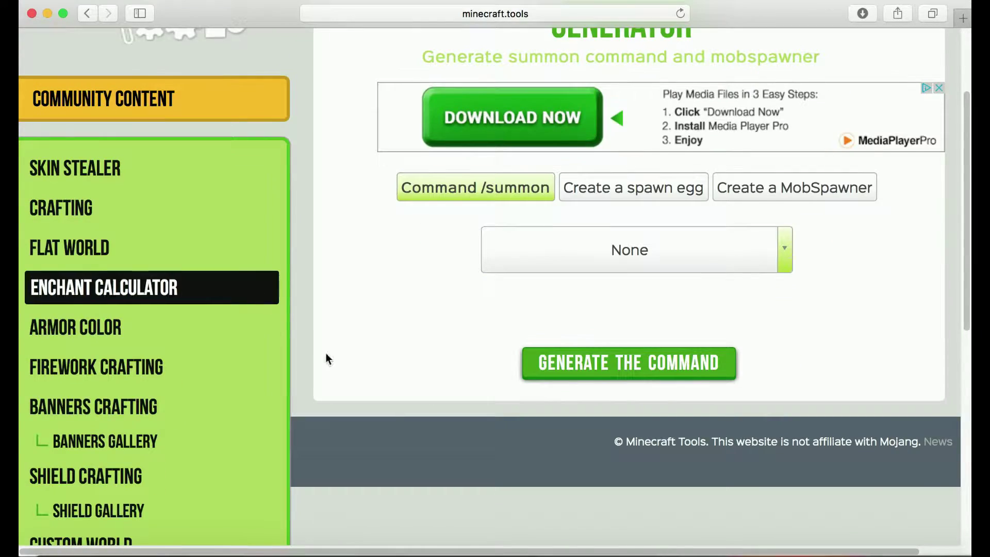
scroll(268, 448, down, 5)
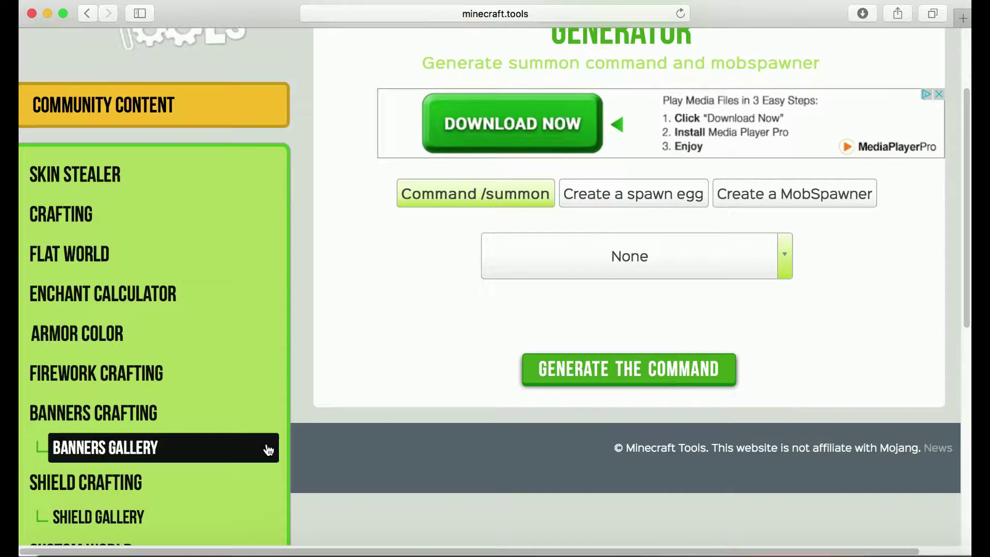
scroll(267, 449, down, 7)
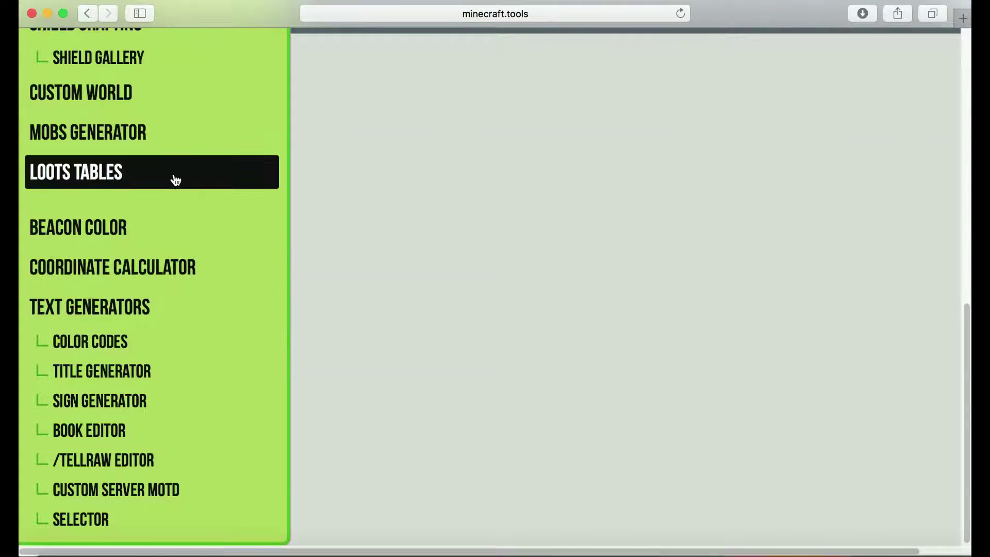
click(136, 132)
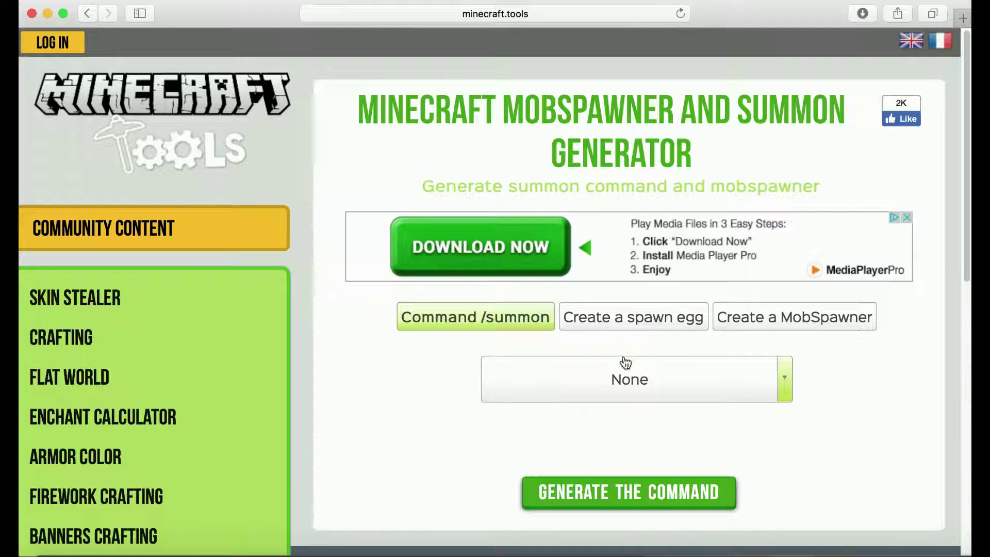
- Choose Zombie as the mob for the /summon command
click(783, 396)
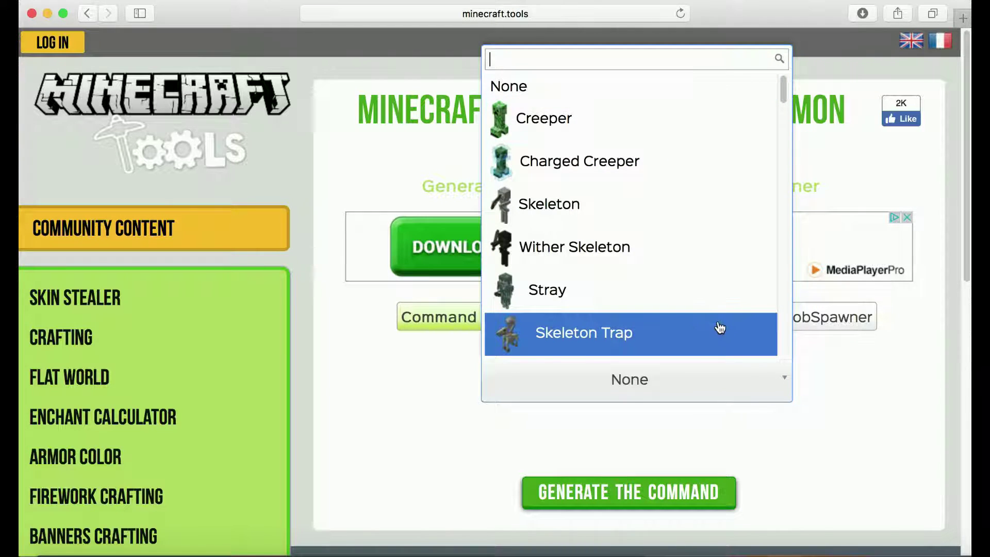
scroll(679, 269, down, 4)
scroll(674, 267, up, 4)
scroll(675, 267, down, 1)
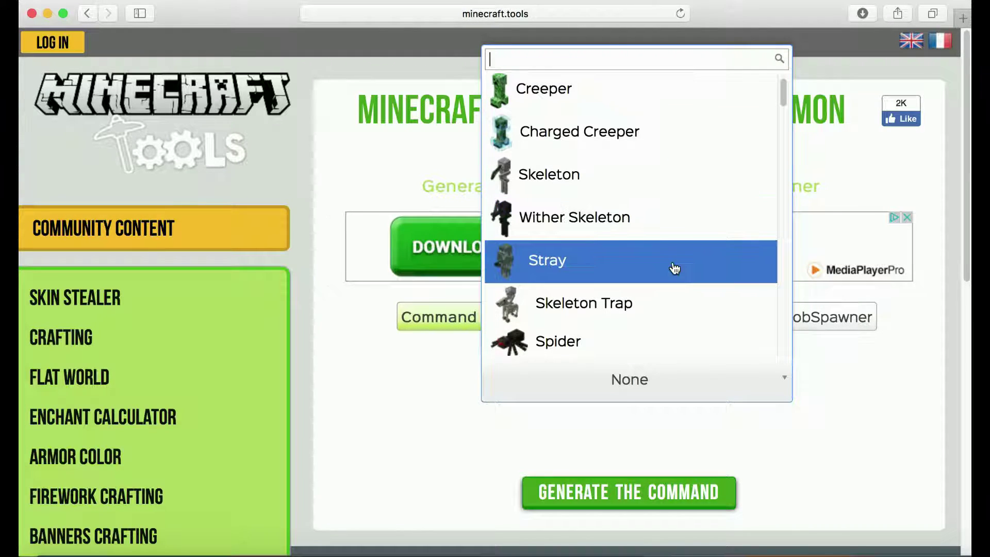
scroll(675, 267, down, 3)
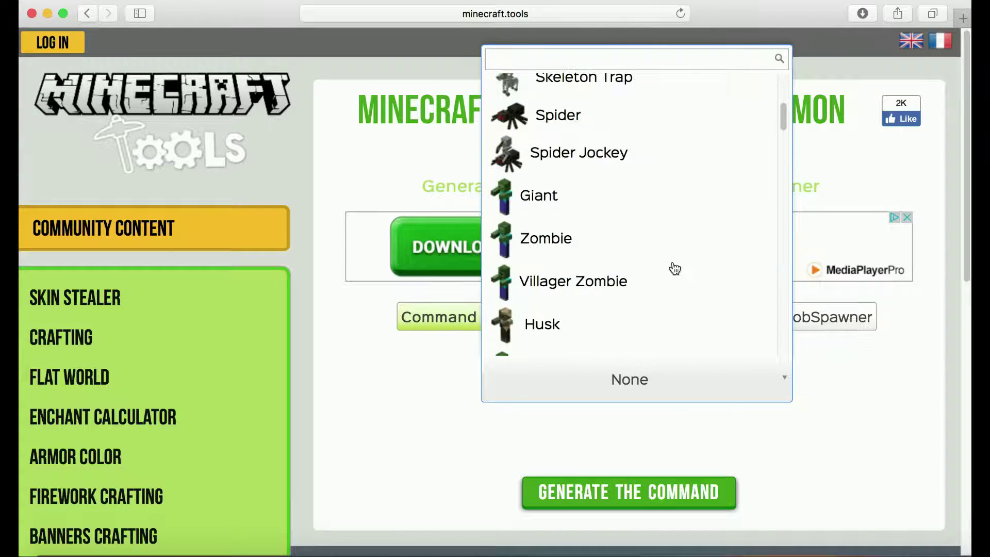
click(589, 238)
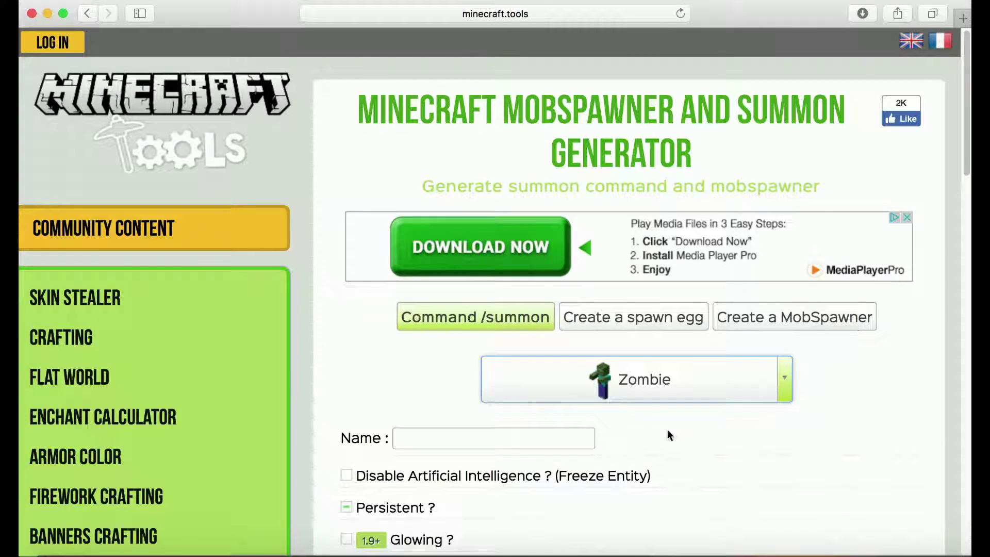
- Name the zombie "Youtuber"
scroll(688, 392, down, 4)
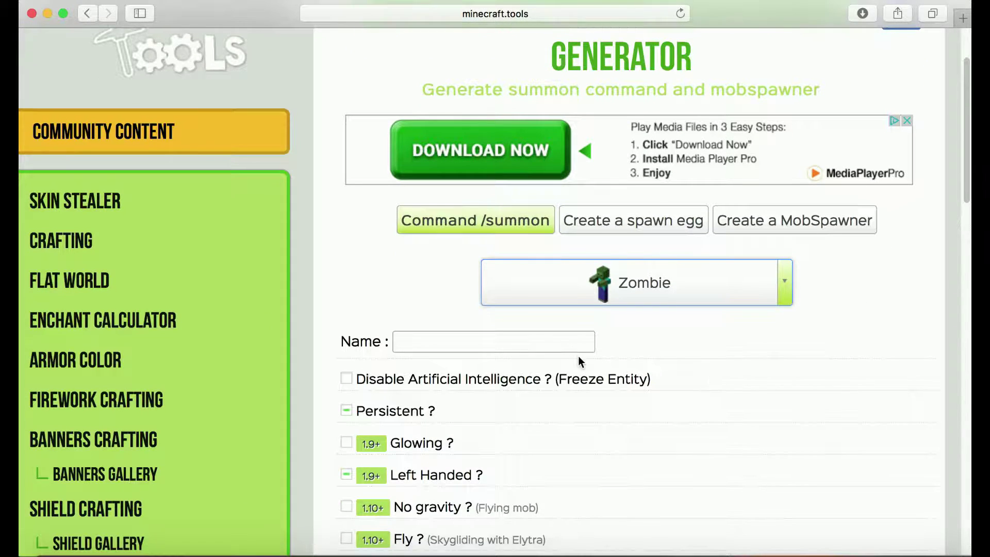
click(508, 339)
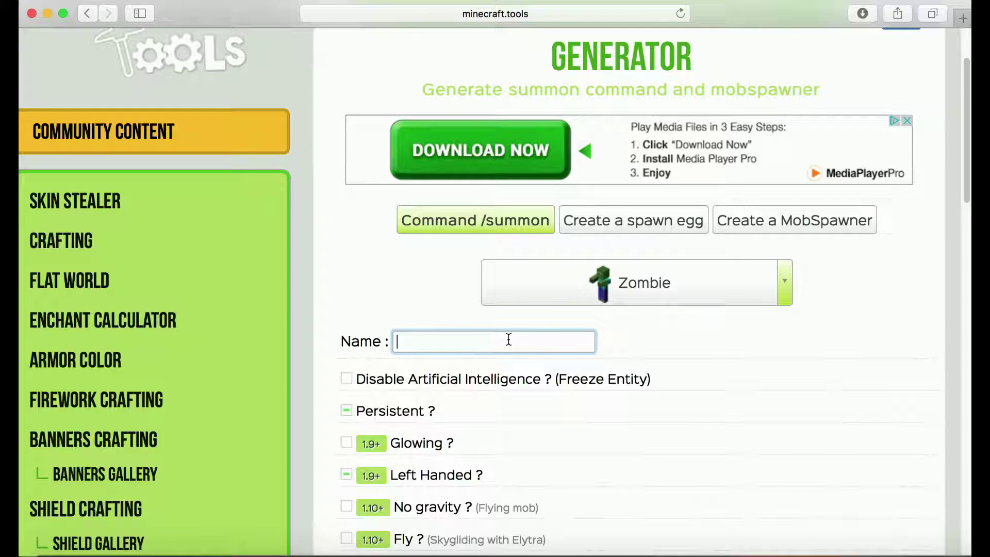
text(Youtuber)
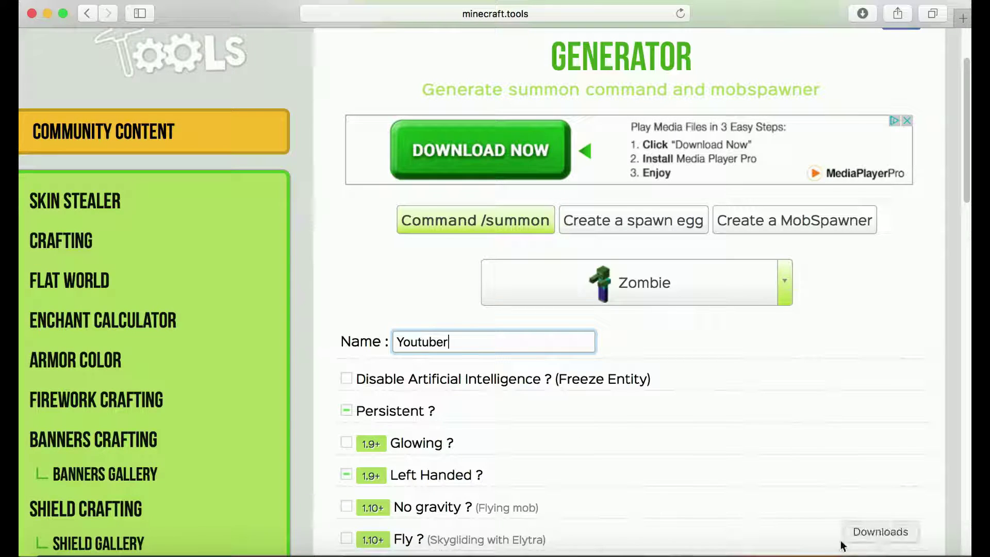
- Enable Glowing and Fly for the zombie and turn its Left Handed option off
scroll(745, 338, down, 5)
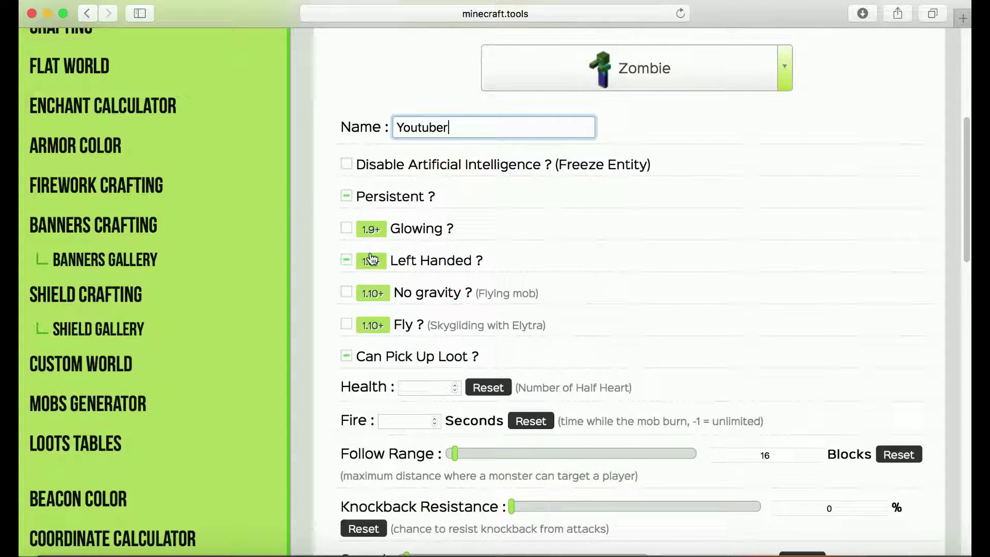
click(347, 229)
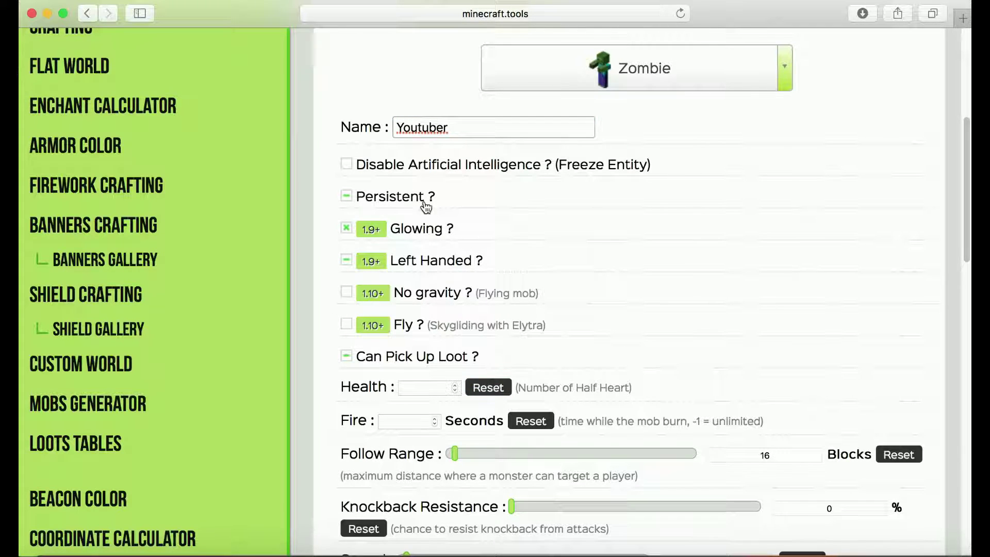
click(347, 261)
click(346, 323)
- Set the zombie's health to 50 half hearts
scroll(575, 420, down, 3)
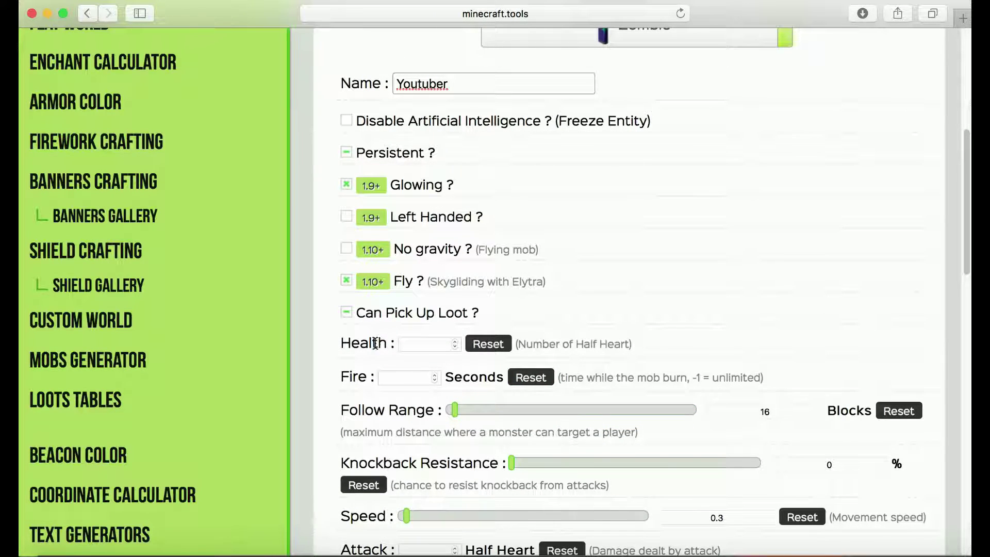
click(454, 343)
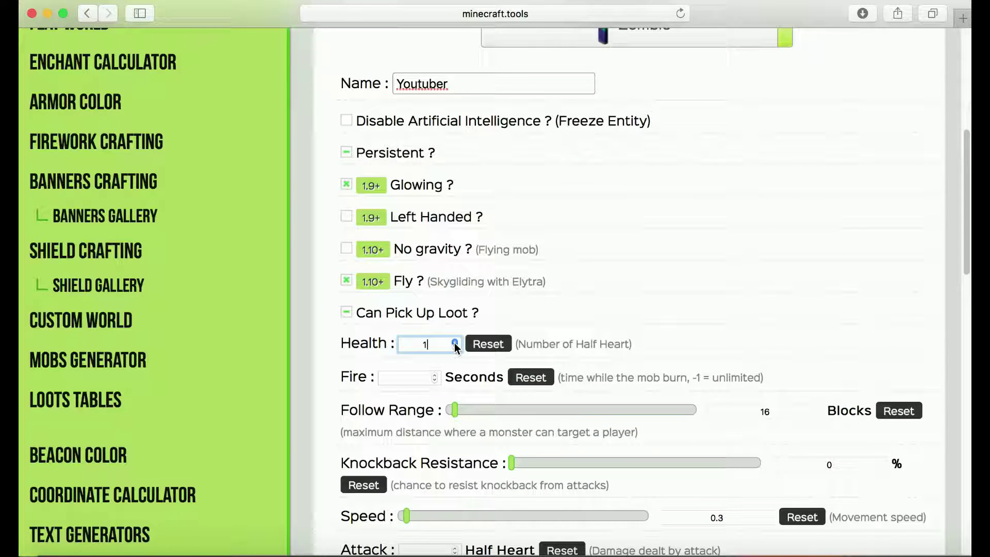
drag(455, 342, 455, 342)
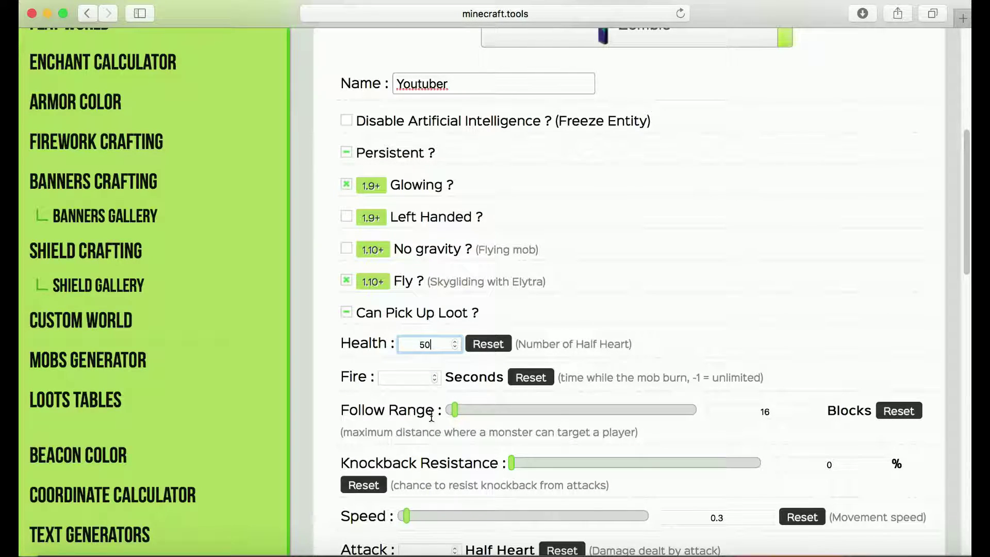
- Set the zombie's follow range to 283 blocks and its knockback resistance to 100%
scroll(473, 385, down, 1)
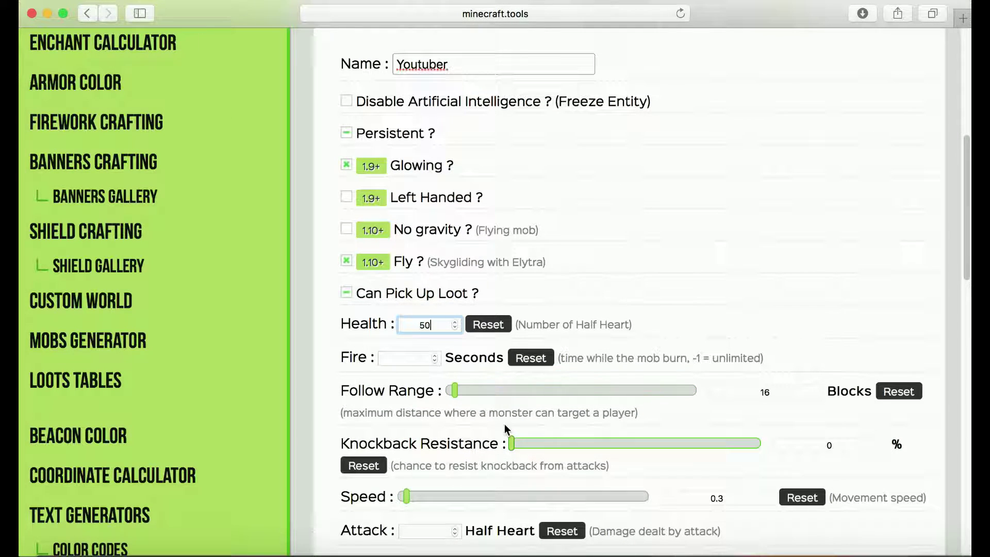
drag(454, 392, 589, 394)
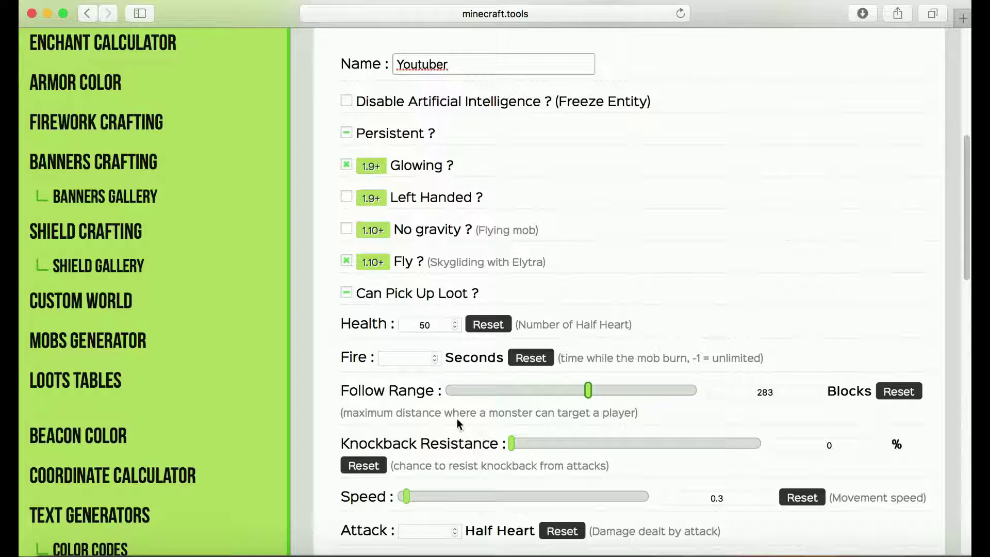
scroll(634, 464, down, 1)
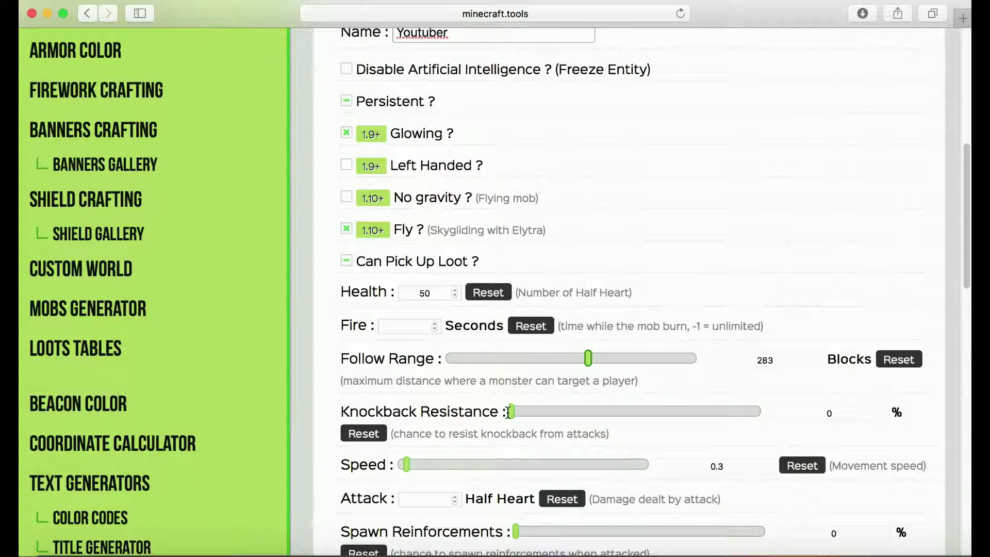
drag(512, 412, 675, 414)
- Set the zombie's speed to 10 and its attack damage to 1 half heart
scroll(482, 449, down, 1)
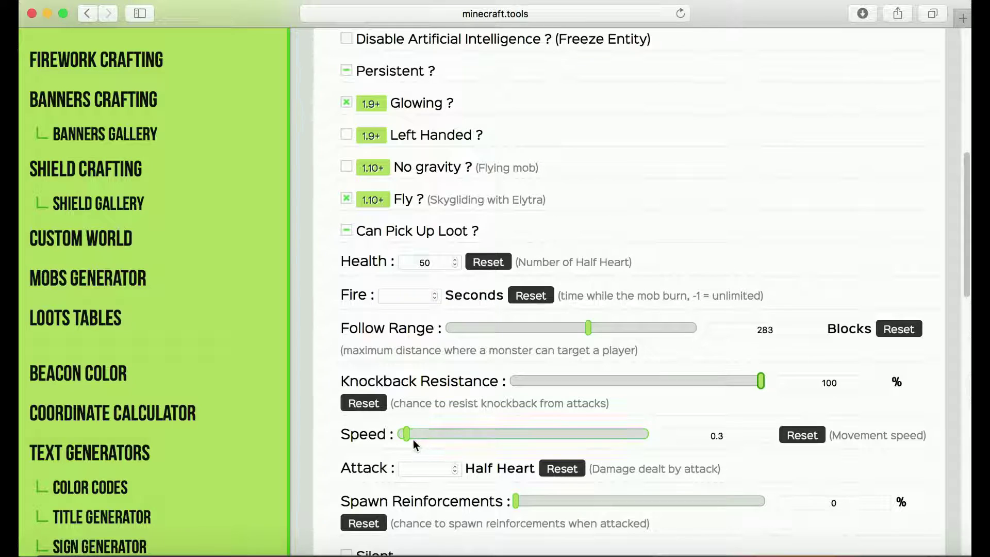
drag(413, 441, 444, 439)
drag(612, 440, 655, 440)
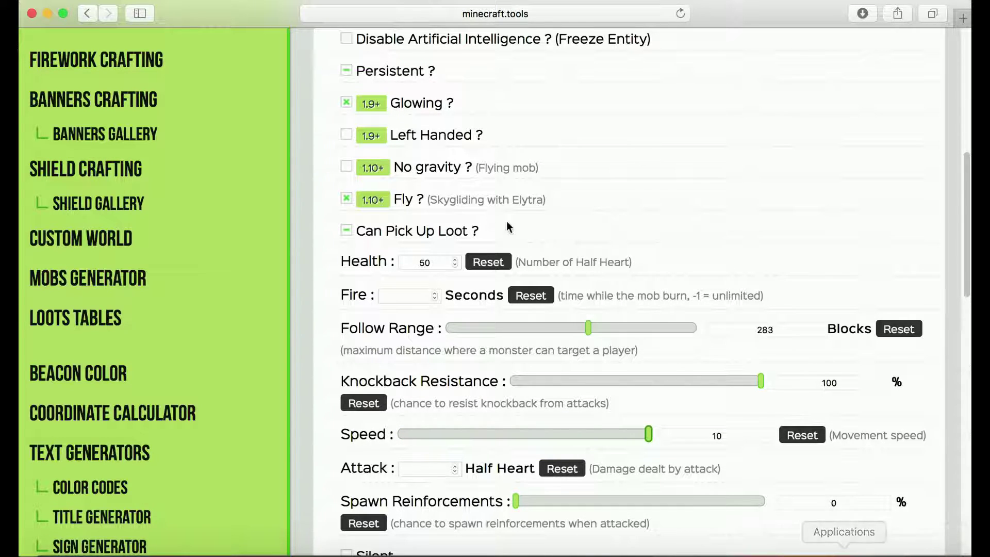
click(454, 466)
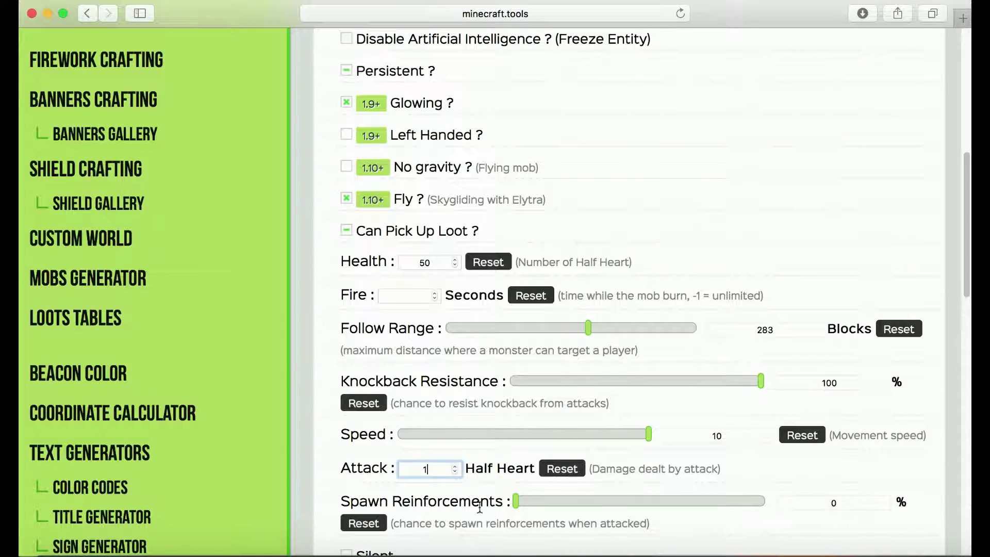
- Set the zombie's spawn reinforcements chance to 50% and make the mob silent
scroll(541, 429, down, 3)
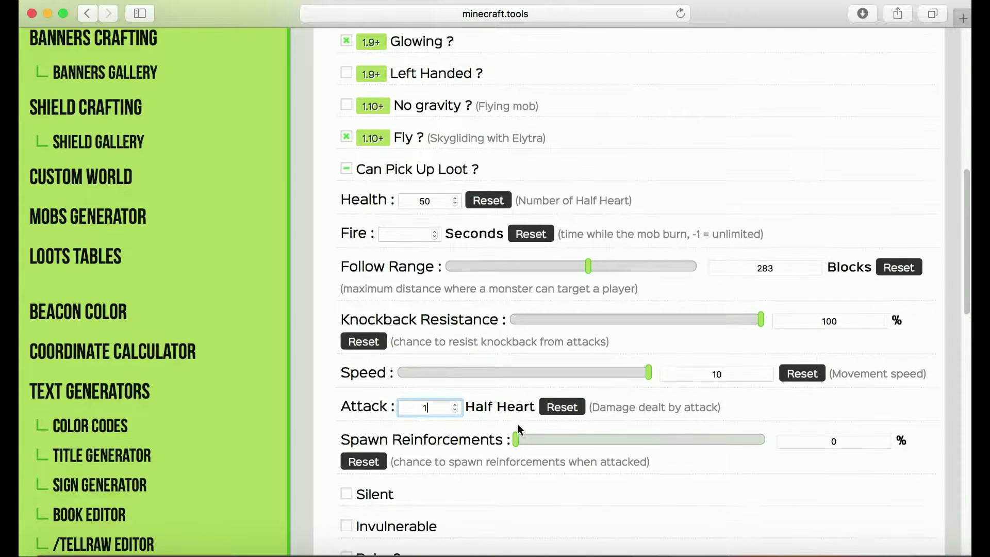
scroll(603, 327, down, 10)
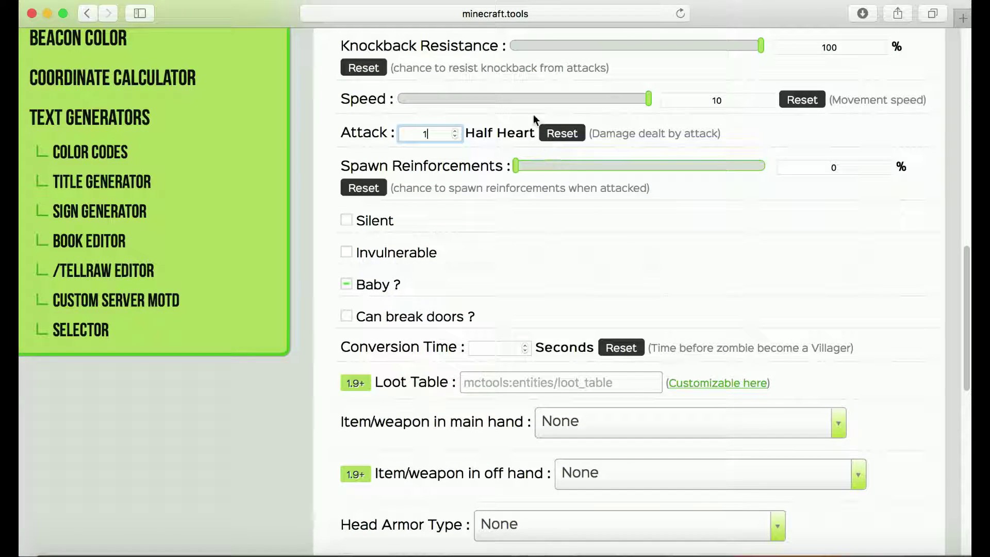
drag(516, 167, 639, 195)
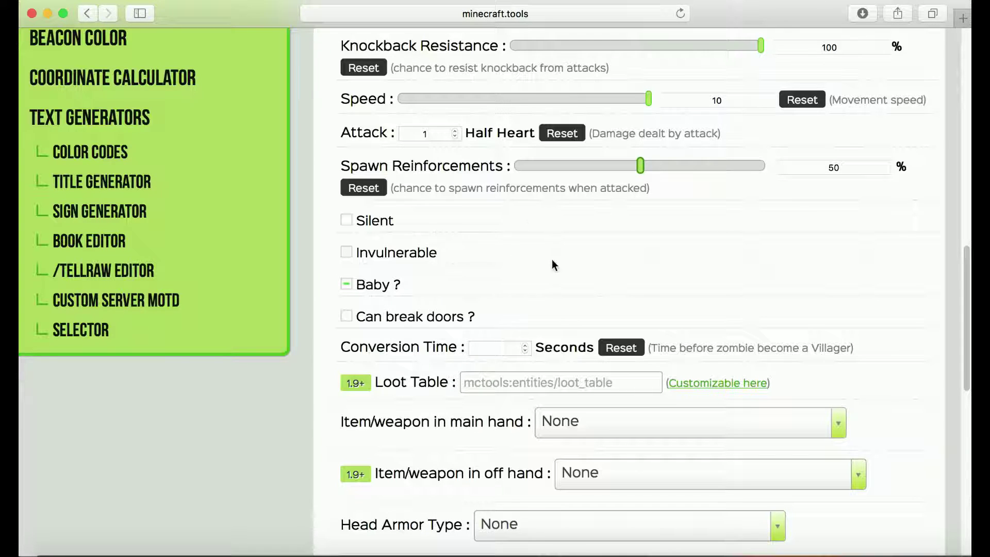
click(347, 222)
- Rename the zombie as "Silent Killer"
scroll(534, 351, down, 1)
scroll(534, 352, up, 15)
double_click(522, 441)
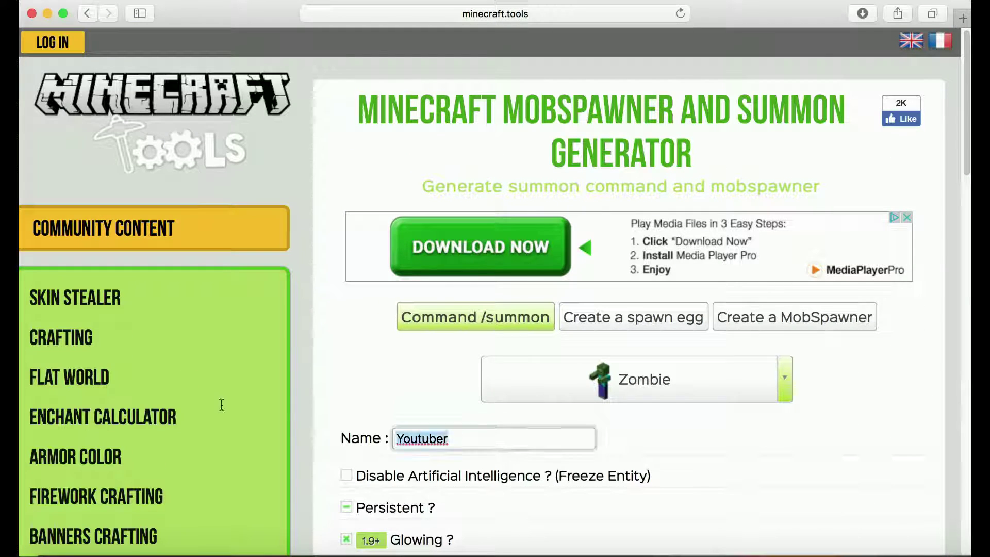
text(Silent Killer)
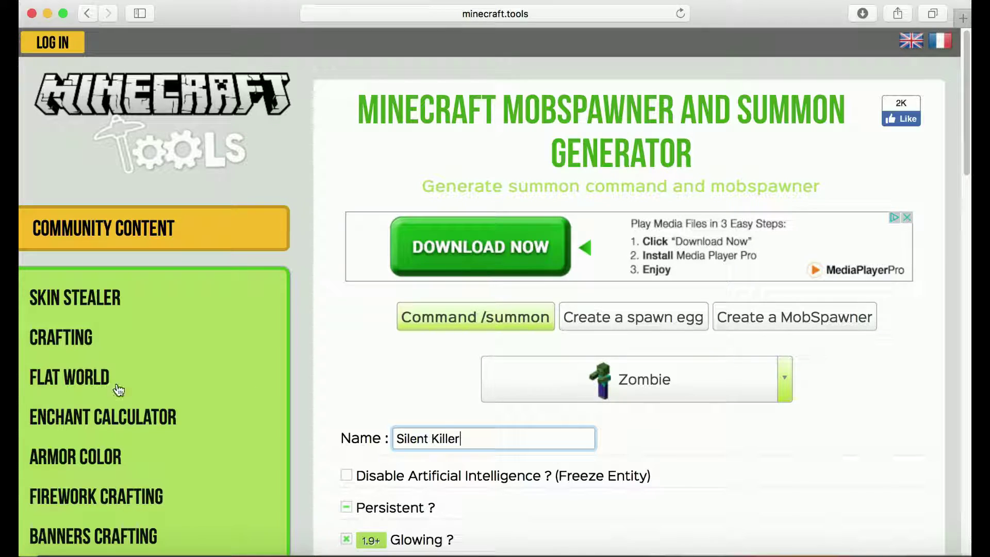
- Allow the zombie to break doors
scroll(635, 484, down, 15)
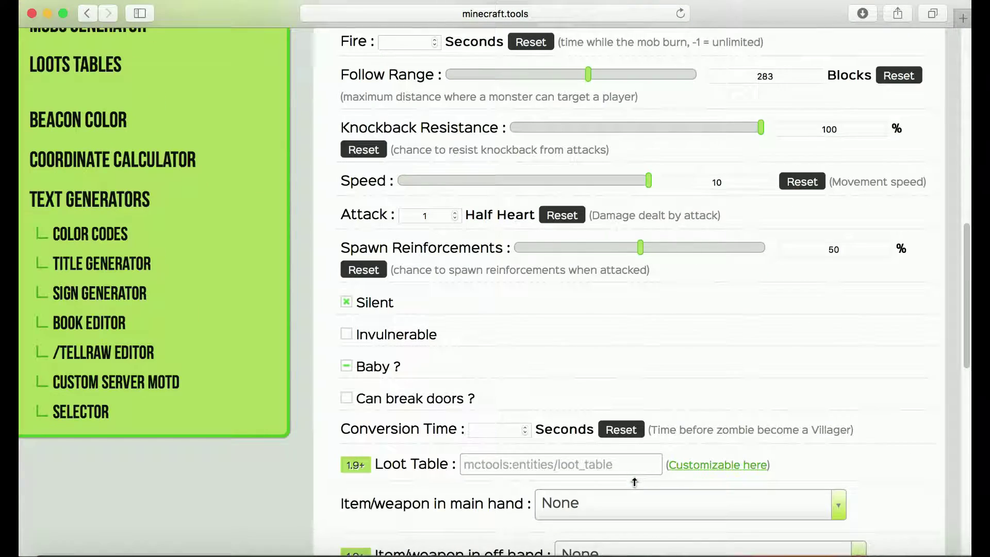
scroll(634, 482, down, 5)
scroll(634, 484, up, 8)
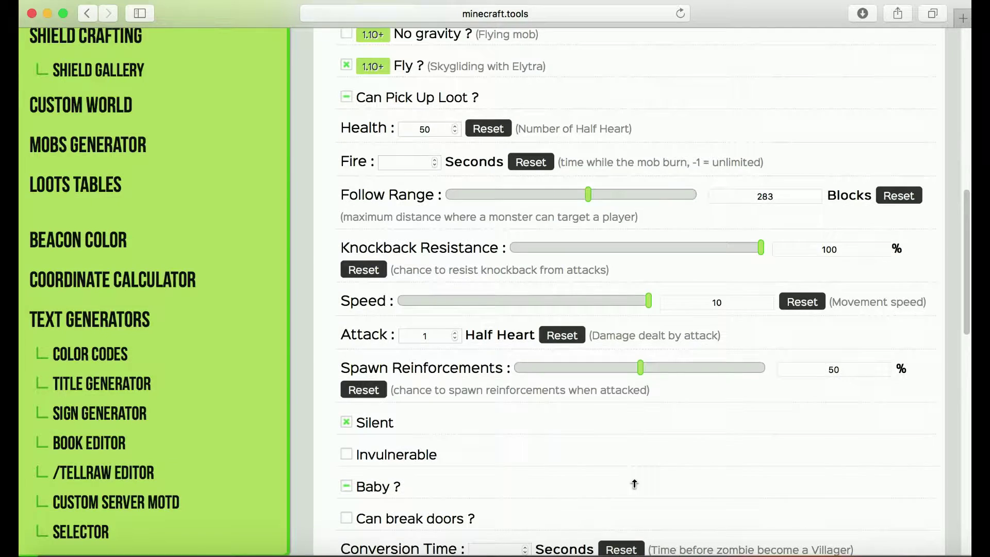
scroll(634, 484, up, 4)
scroll(634, 483, down, 2)
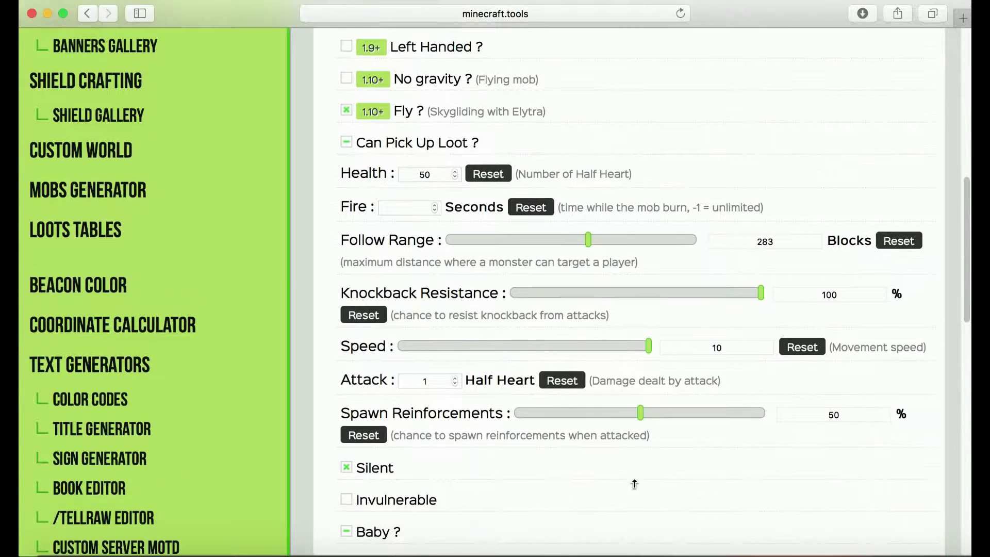
scroll(636, 483, down, 5)
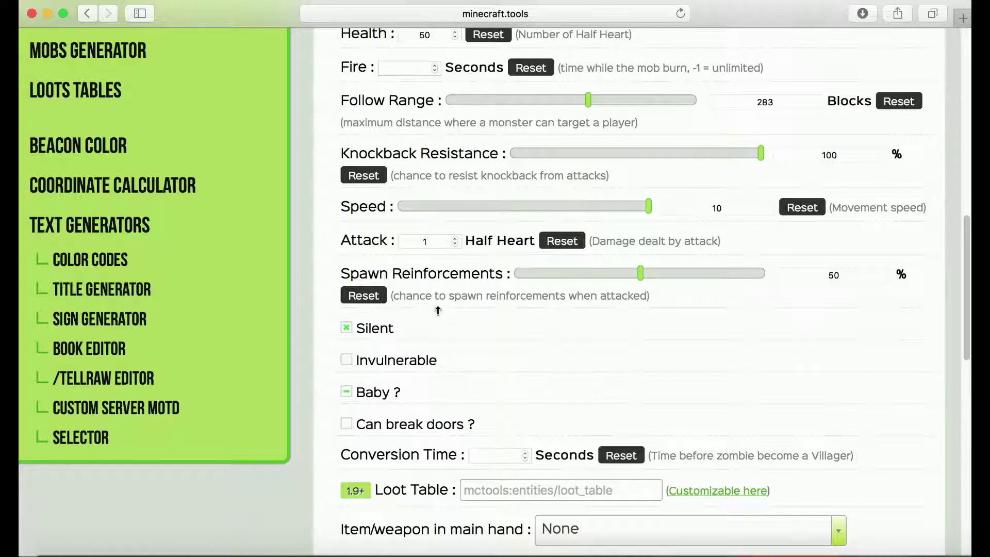
click(347, 424)
scroll(550, 485, down, 1)
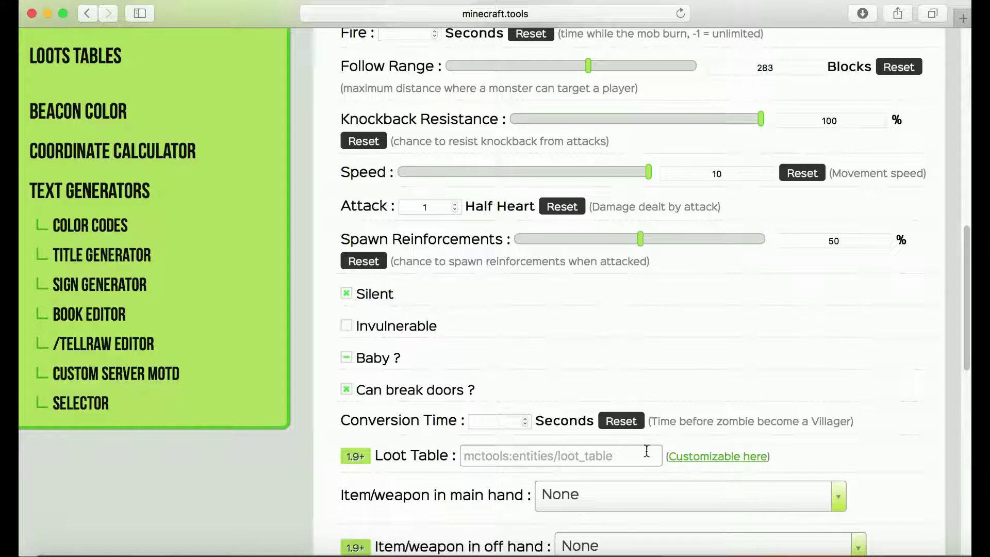
- Open the loot table generator linked from the zombie's Loot Table setting
click(709, 457)
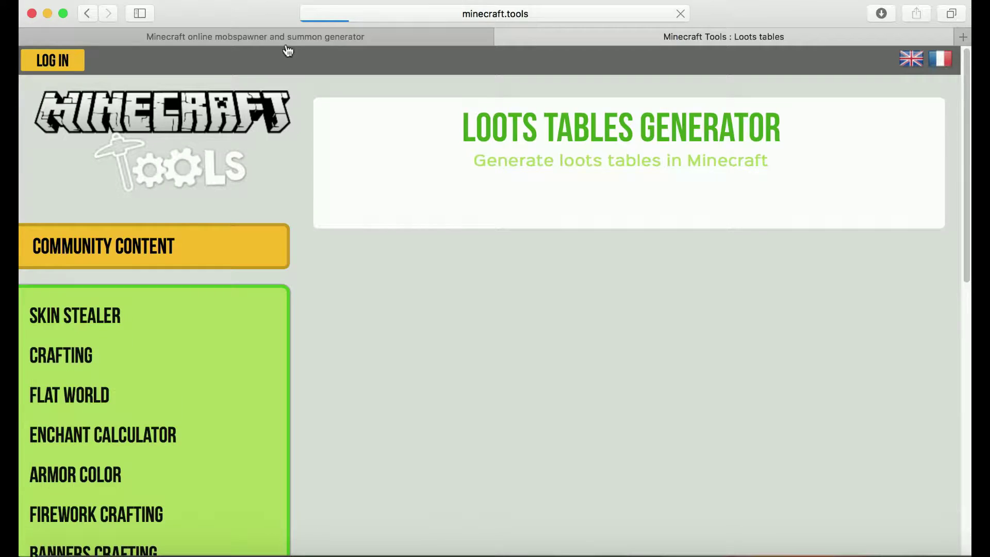
- Look over the loot table generator's item options and close its page to return to the mob generator
scroll(648, 464, down, 15)
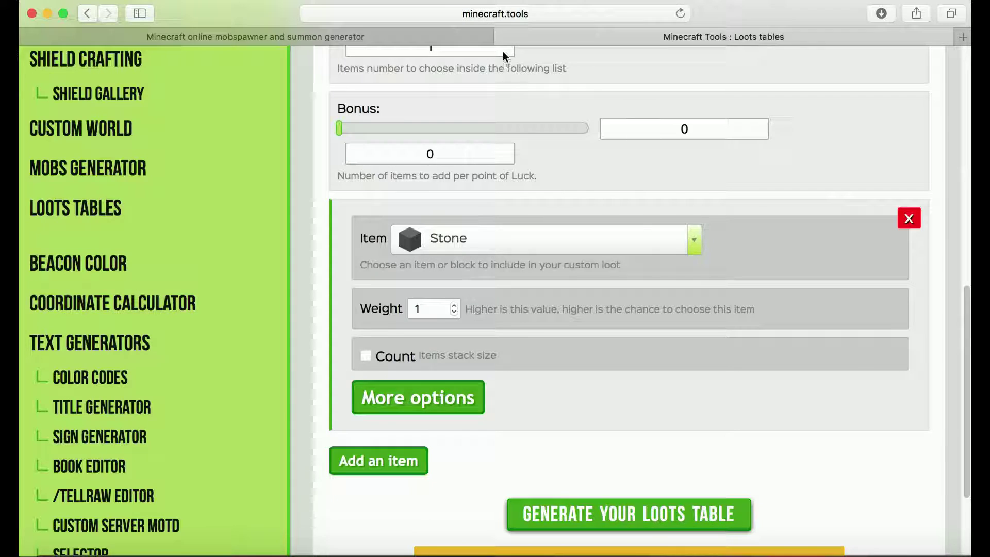
click(503, 35)
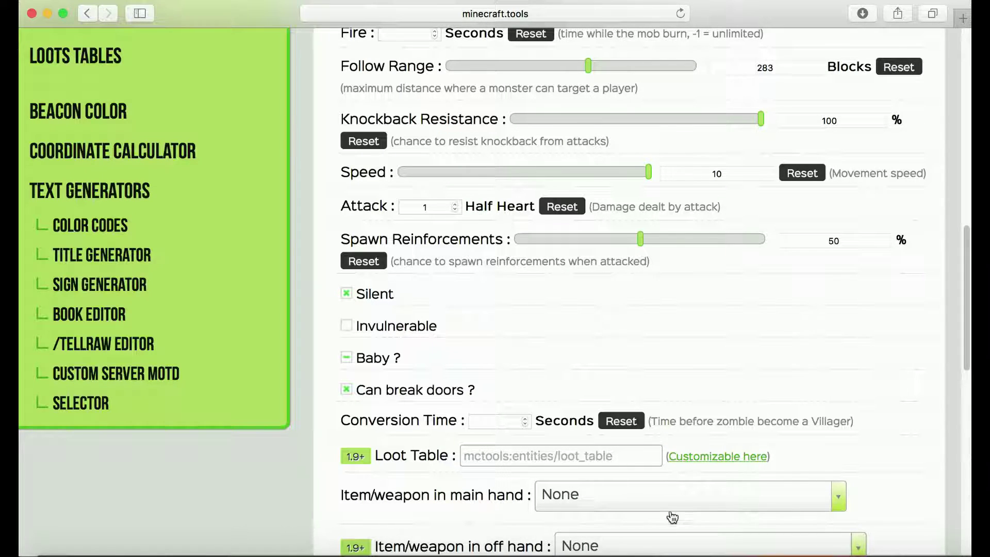
- Give the zombie a Diamond Sword as its main-hand weapon
scroll(673, 517, down, 3)
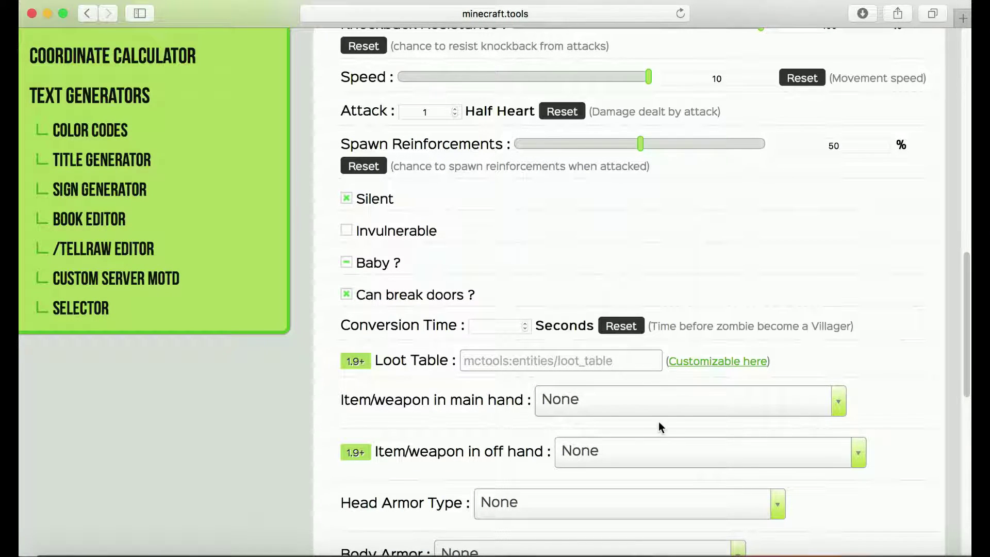
click(834, 406)
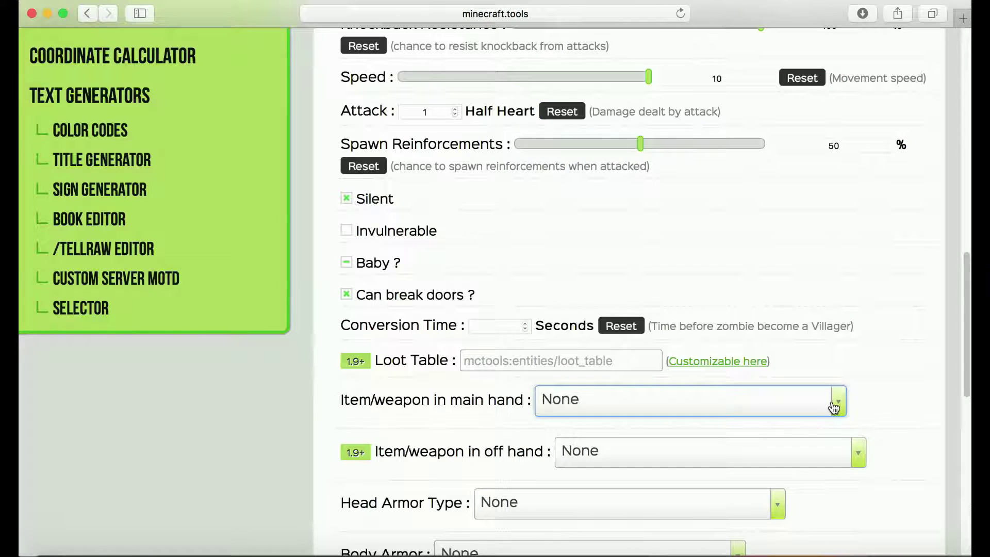
click(839, 409)
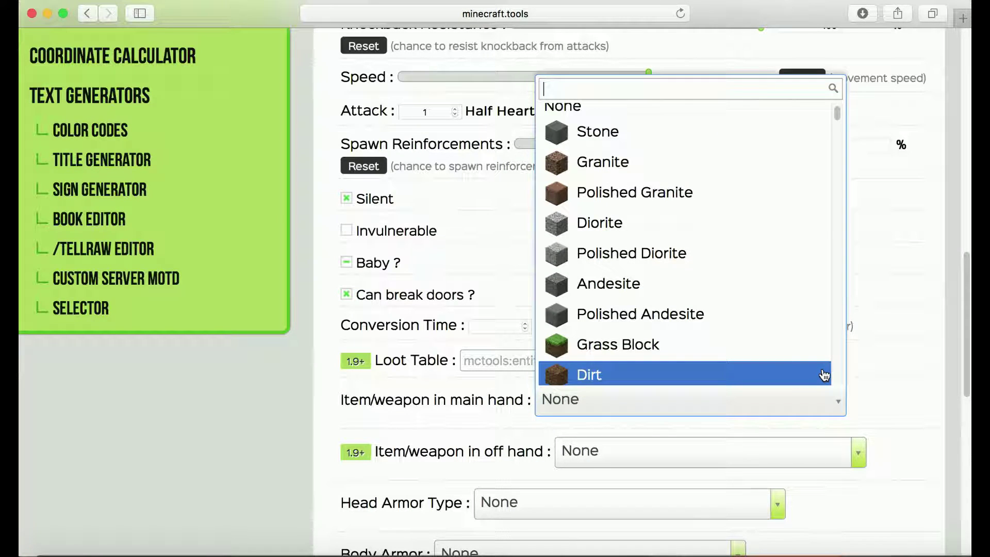
text(swor)
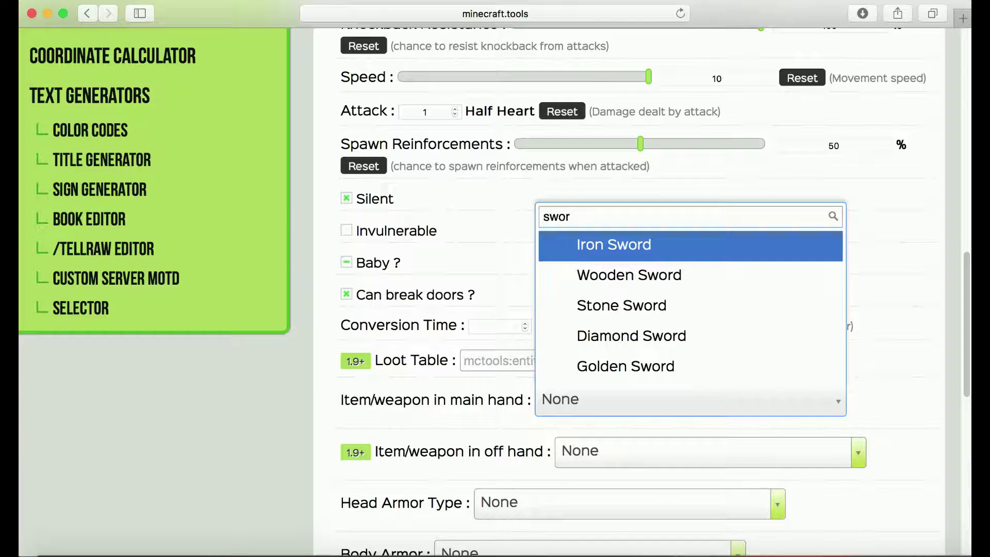
click(667, 342)
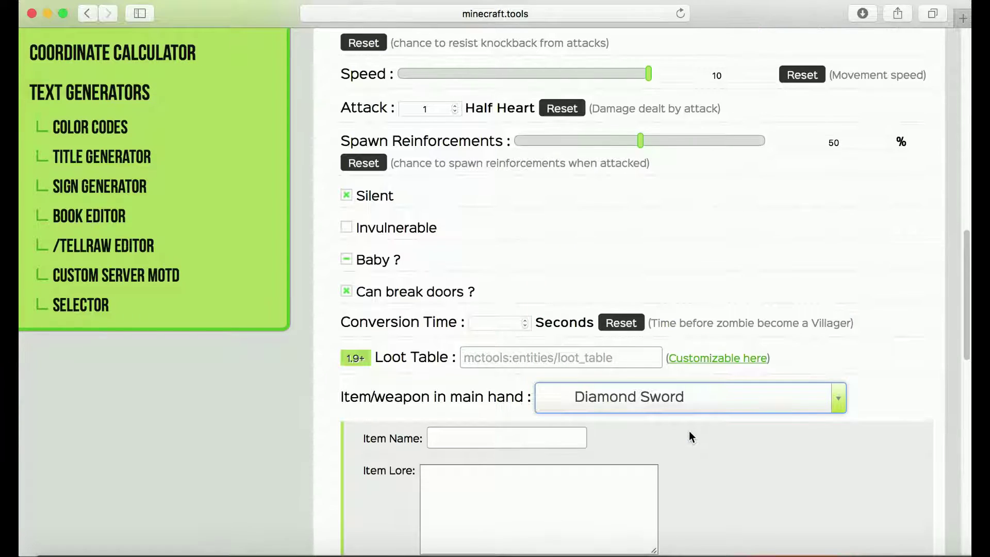
- Name the main-hand Diamond Sword "The killing Weapon"
scroll(571, 396, down, 2)
click(542, 377)
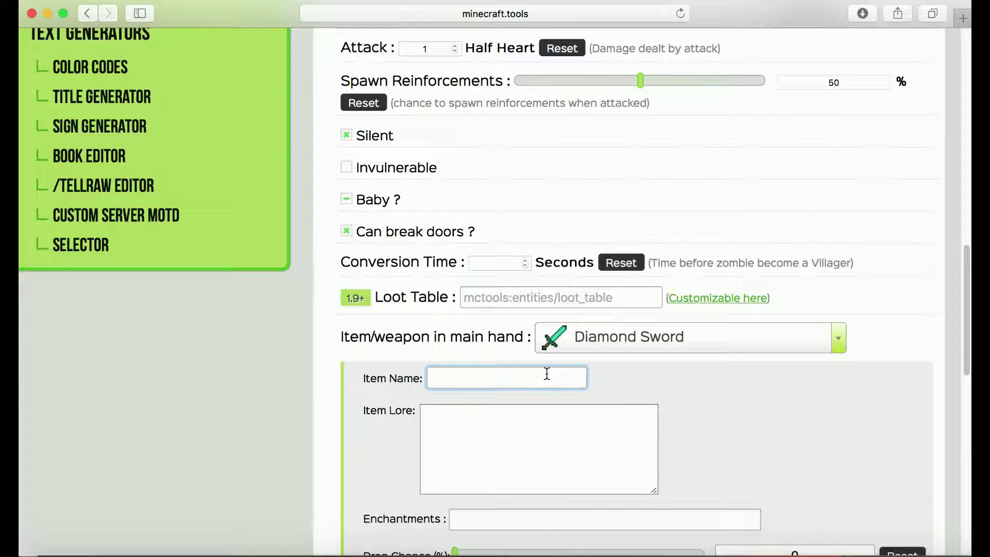
text(The killi)
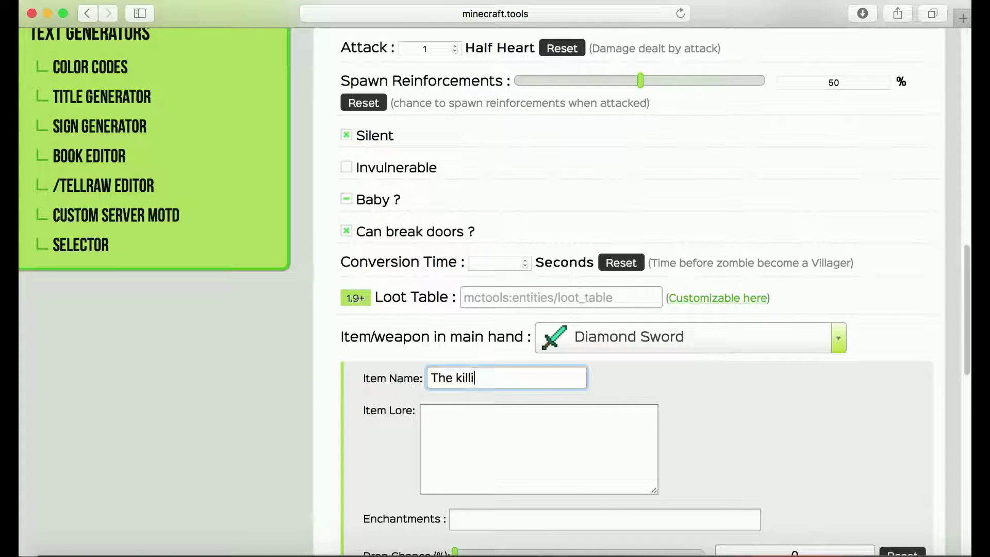
text(ng Weap)
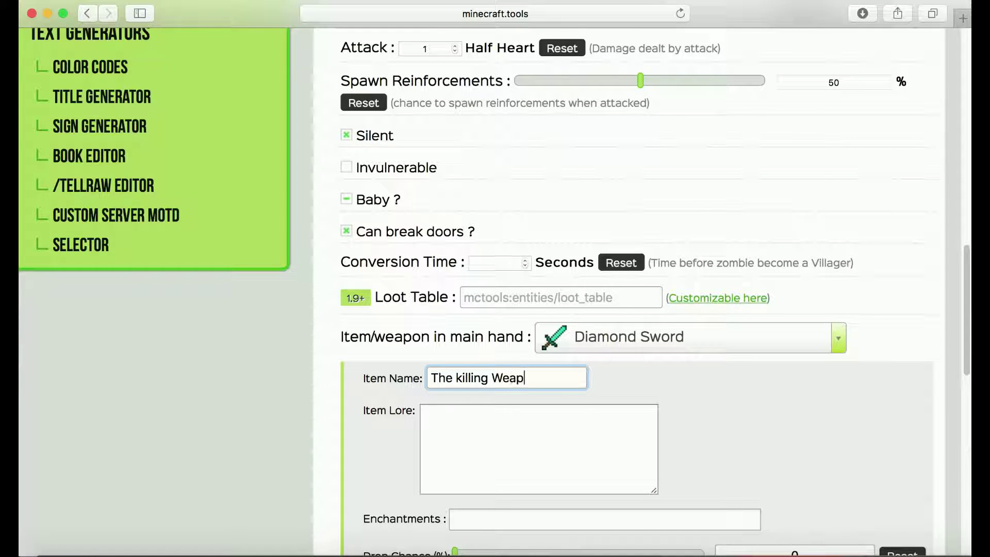
text(on)
- Enchant the Diamond Sword with Smite and set its drop chance to 100%
scroll(549, 378, down, 4)
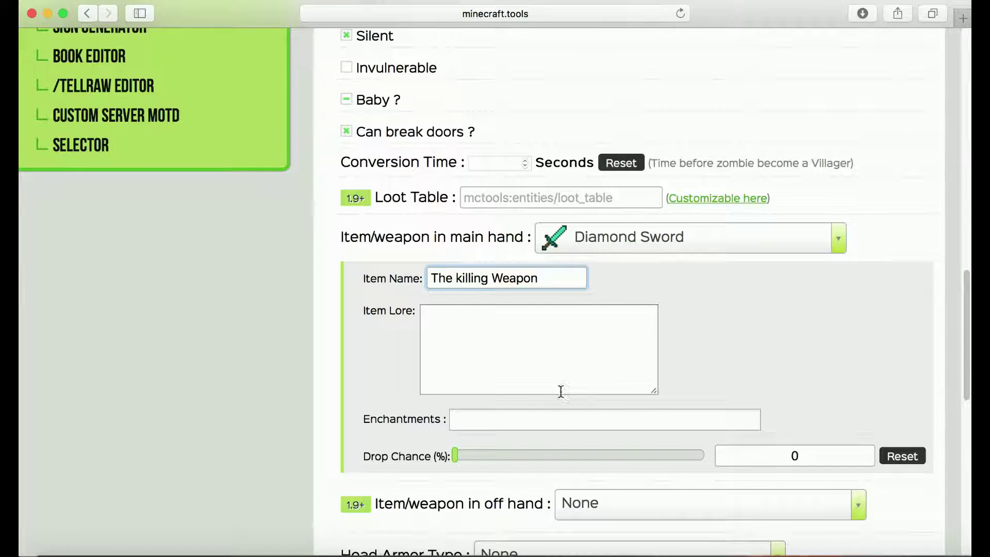
click(616, 433)
click(549, 418)
scroll(716, 314, down, 6)
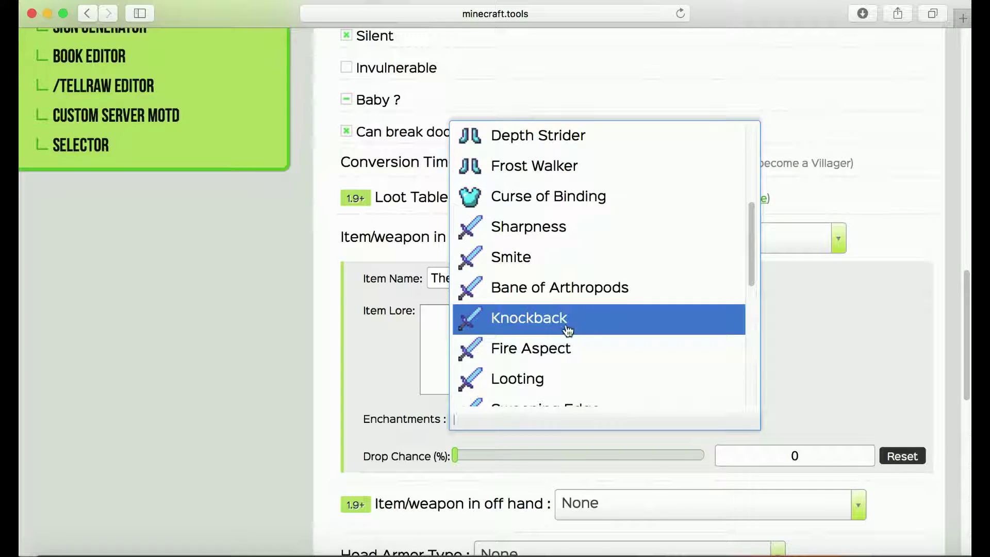
click(530, 256)
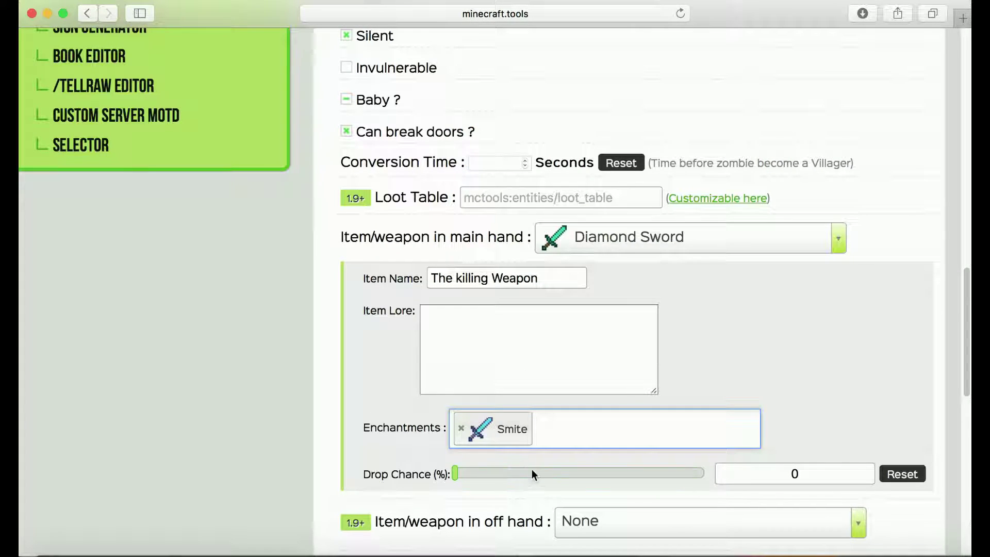
drag(454, 472, 704, 474)
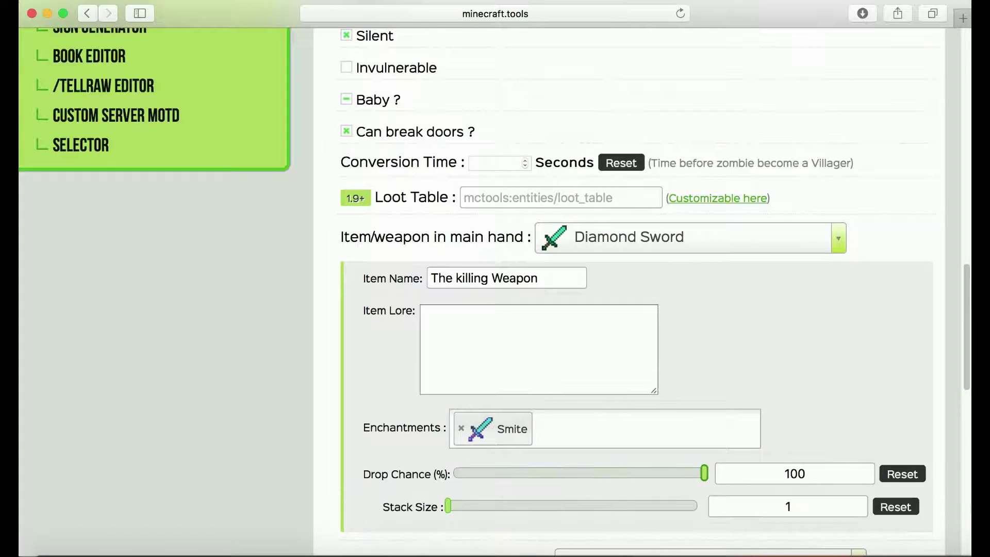
- Add the Knockback enchantment to the Diamond Sword
right_click(574, 434)
click(558, 426)
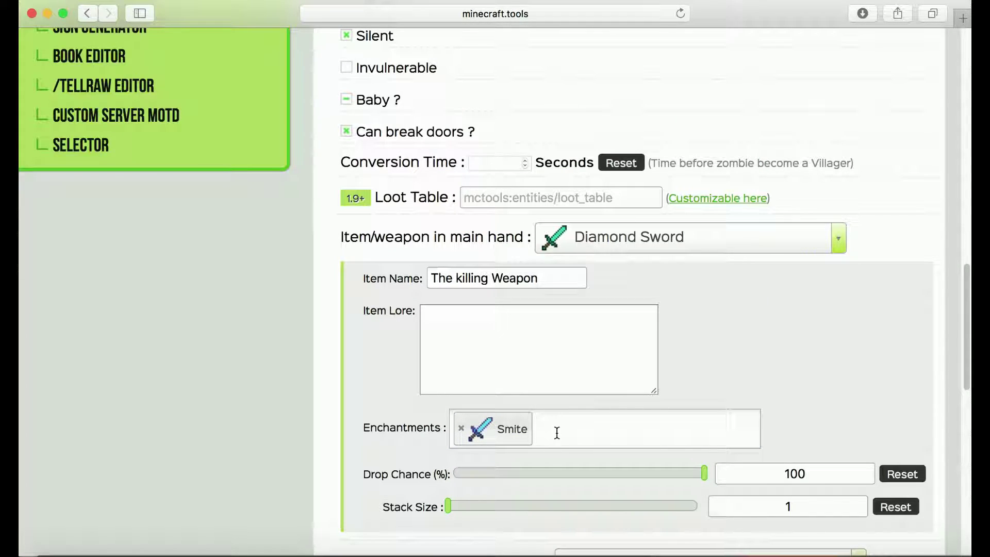
click(557, 433)
scroll(608, 243, down, 3)
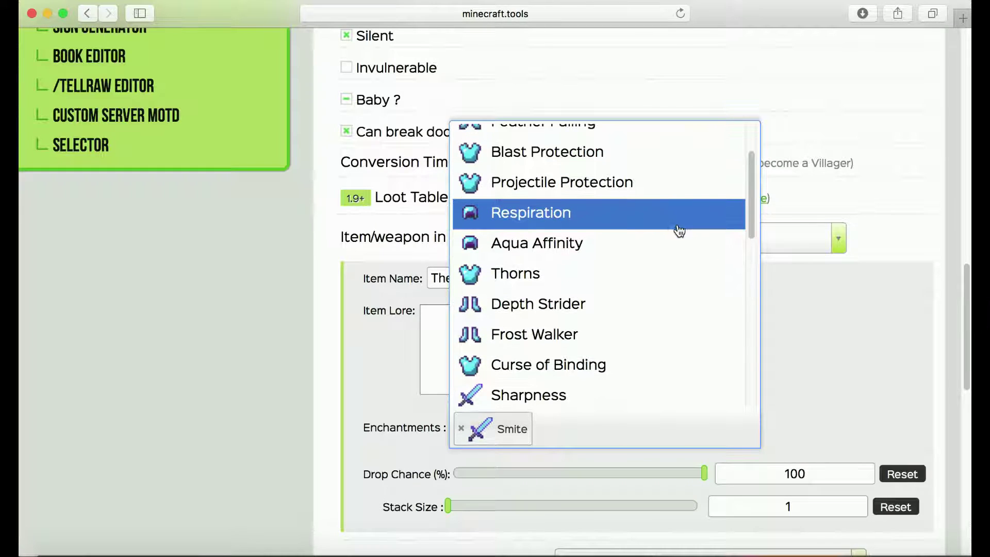
scroll(680, 230, down, 5)
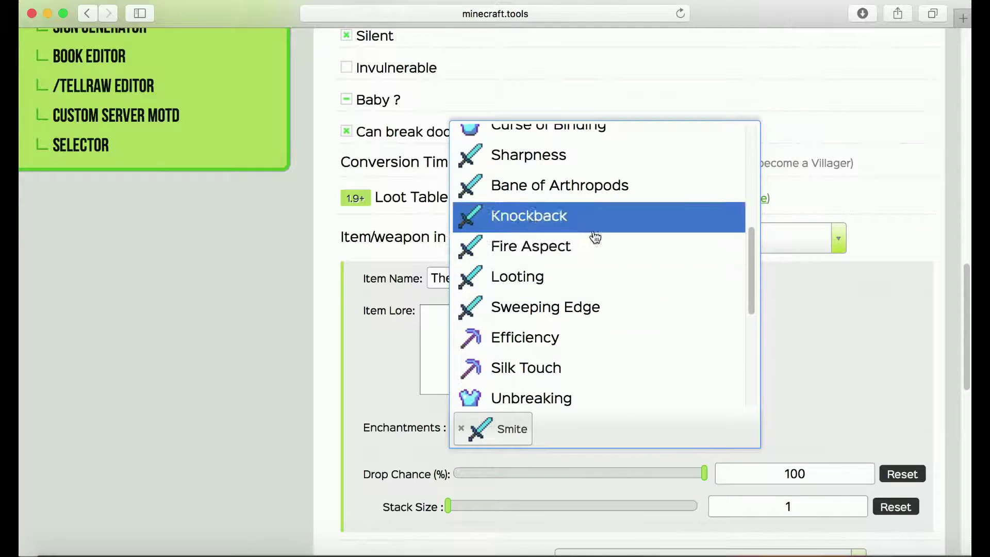
click(594, 230)
- Put an Iron Hoe in the zombie's off hand and name it "Hoe of doom"
scroll(364, 356, down, 3)
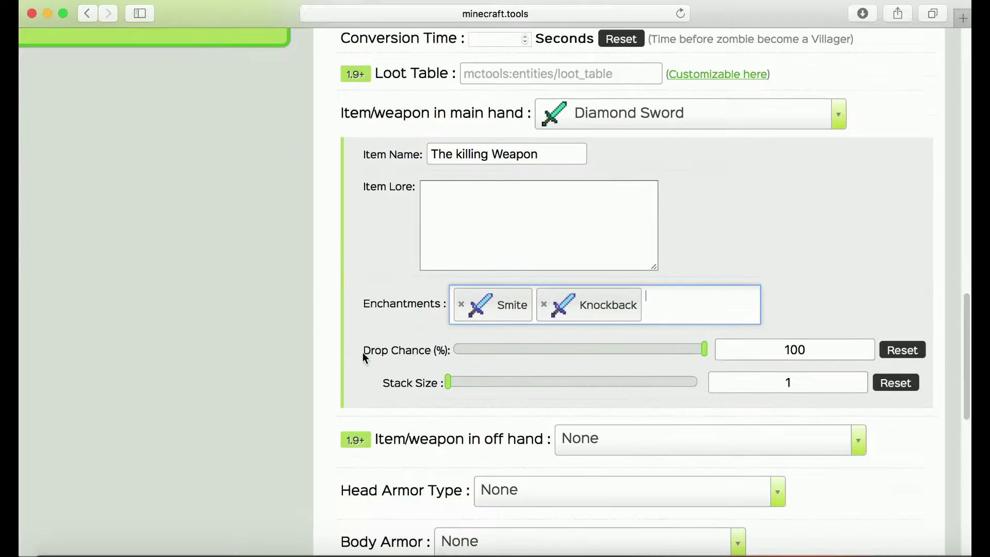
scroll(365, 355, down, 2)
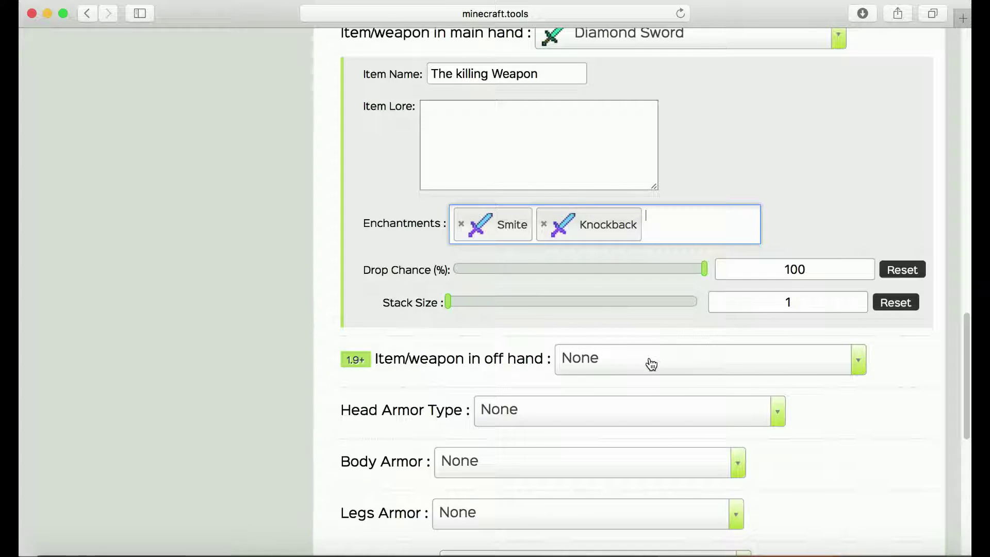
click(673, 366)
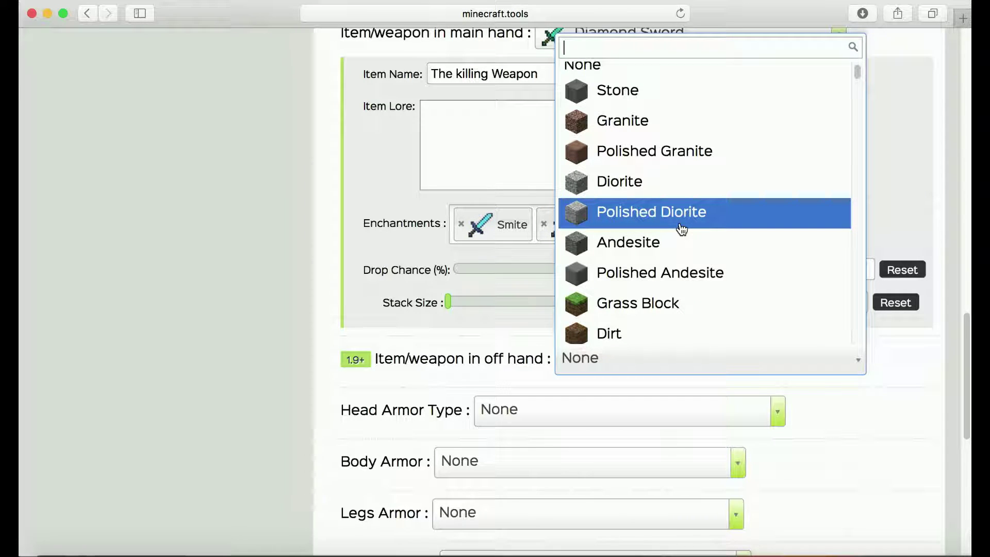
text(hoe)
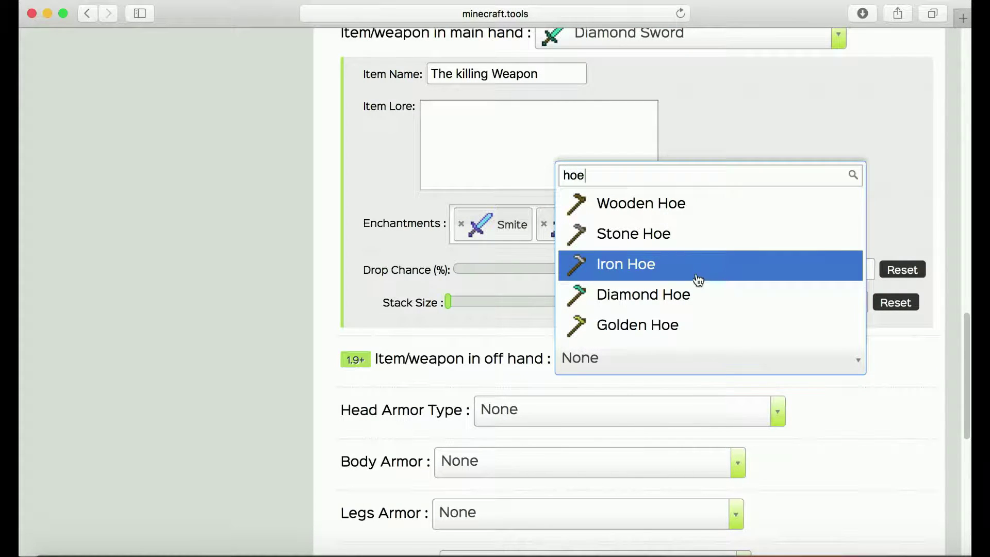
click(672, 275)
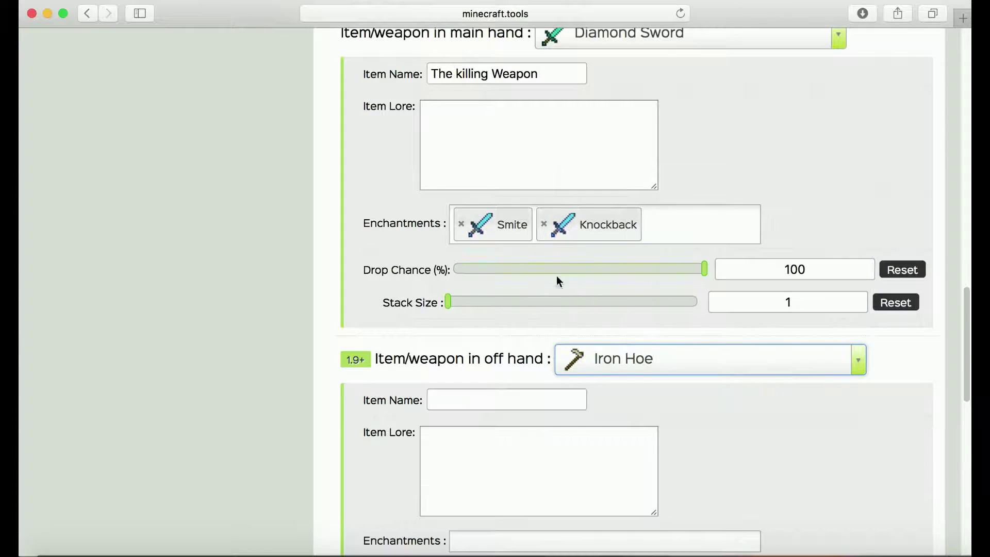
click(473, 400)
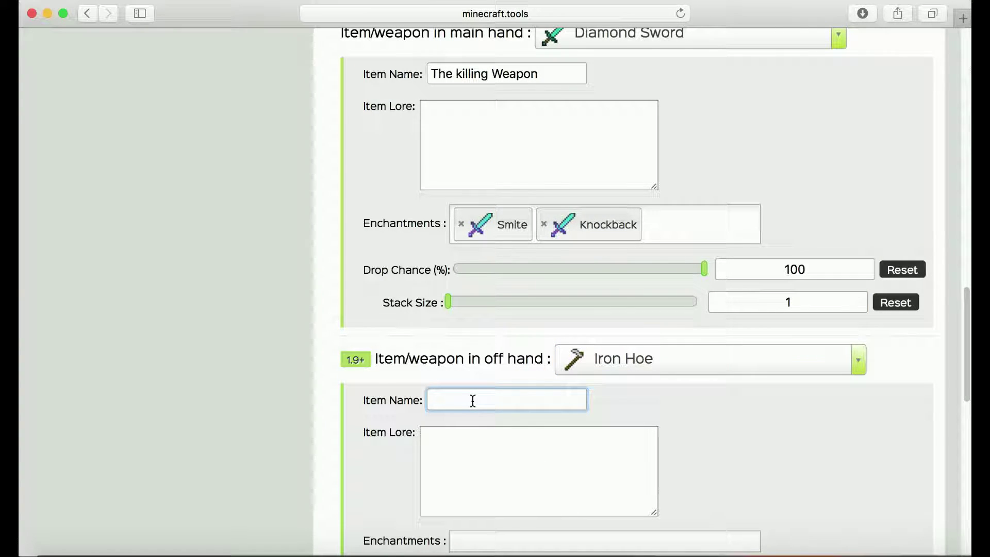
text(Hoe of doom)
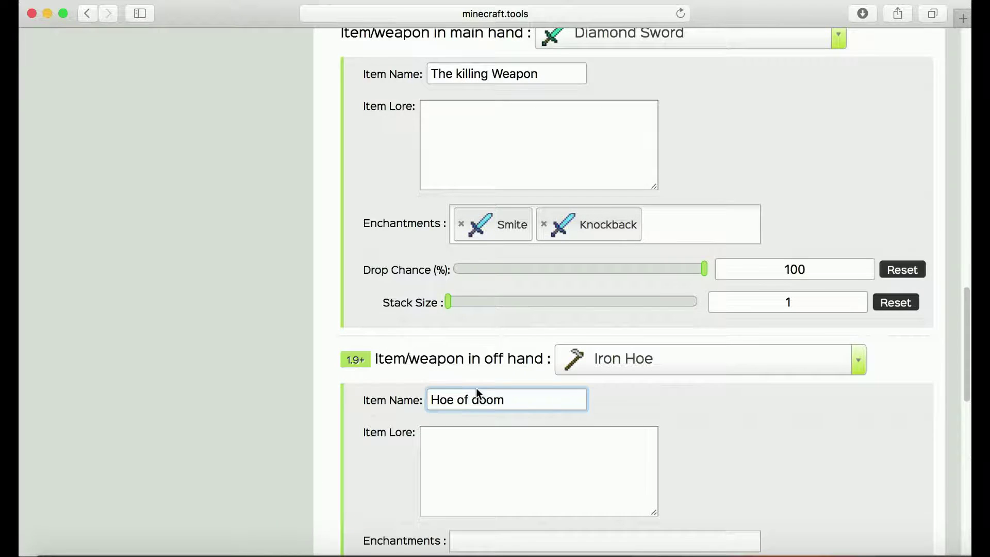
- Enchant the off-hand Iron Hoe with Knockback and set its drop chance to 100%
scroll(521, 402, down, 3)
click(537, 426)
right_click(540, 429)
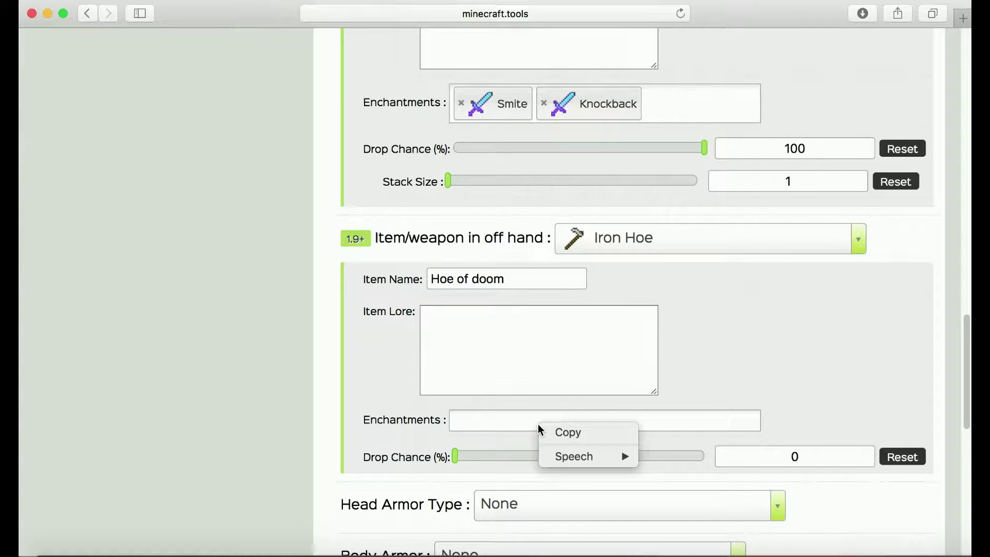
right_click(467, 420)
click(465, 420)
click(494, 422)
scroll(619, 277, down, 5)
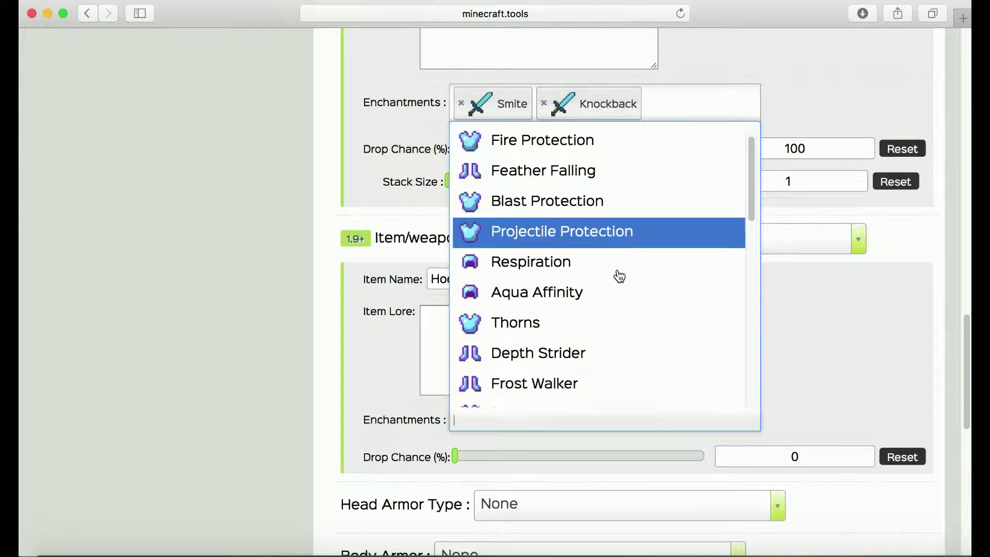
scroll(619, 328, down, 1)
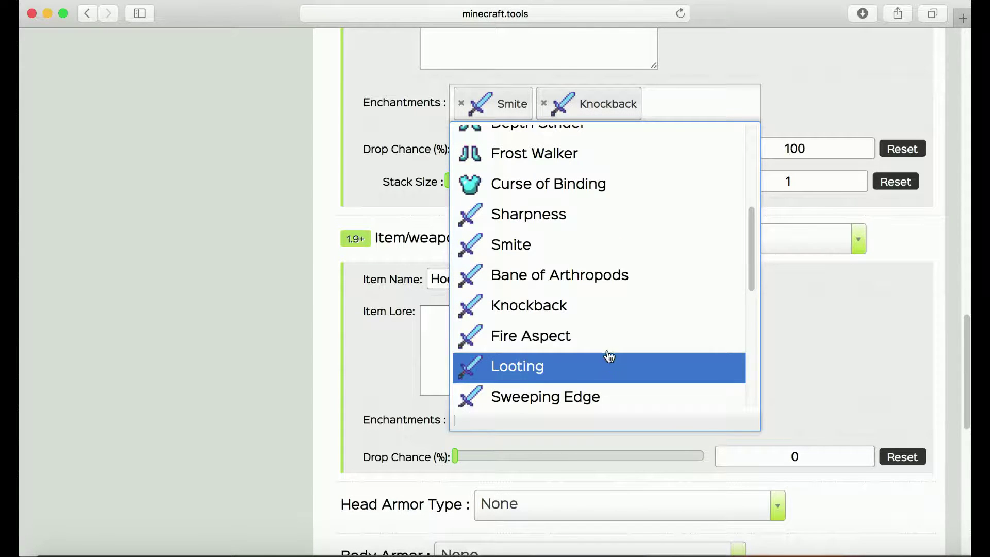
click(581, 316)
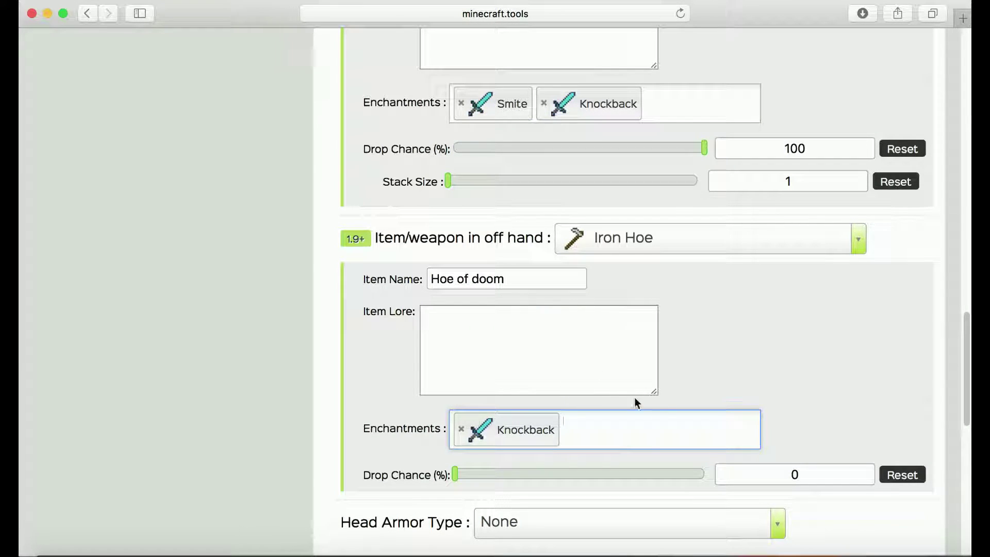
scroll(778, 369, down, 1)
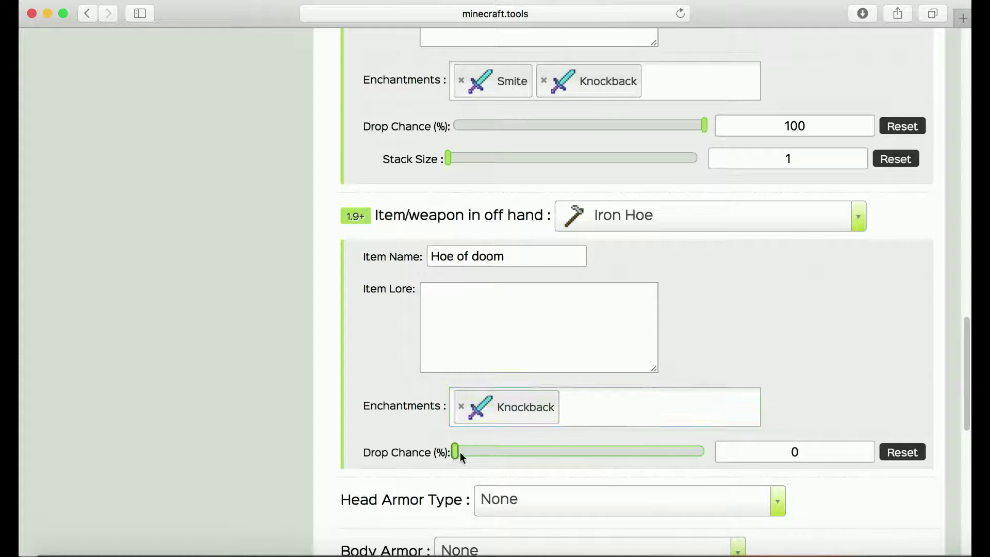
drag(455, 451, 711, 452)
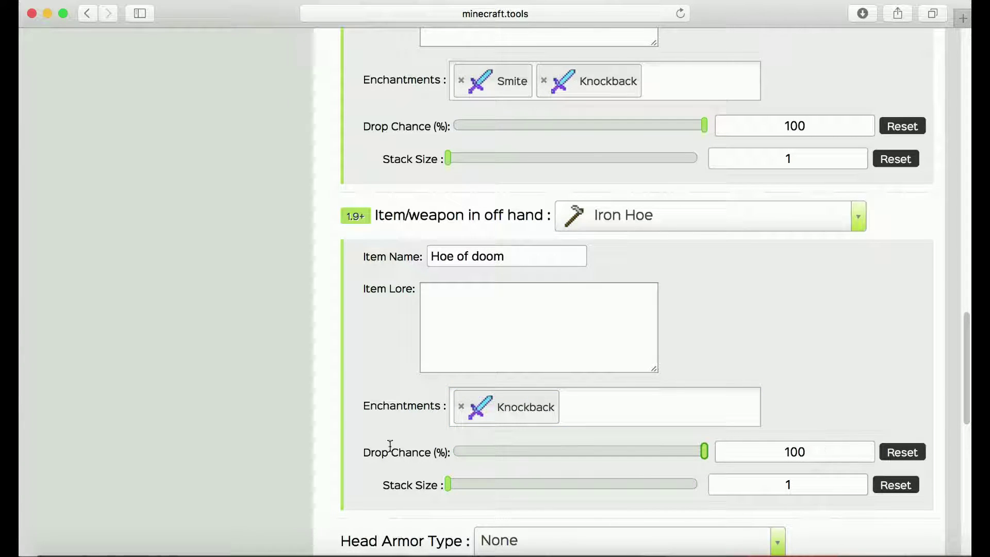
- Set the zombie's body armor to Diamond Chestplate
scroll(570, 458, down, 10)
scroll(593, 347, up, 1)
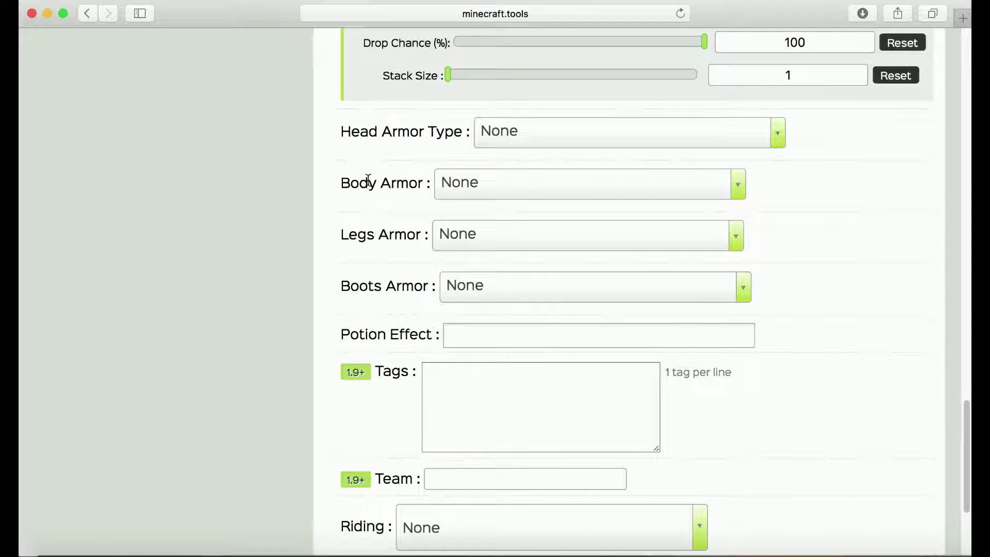
click(591, 189)
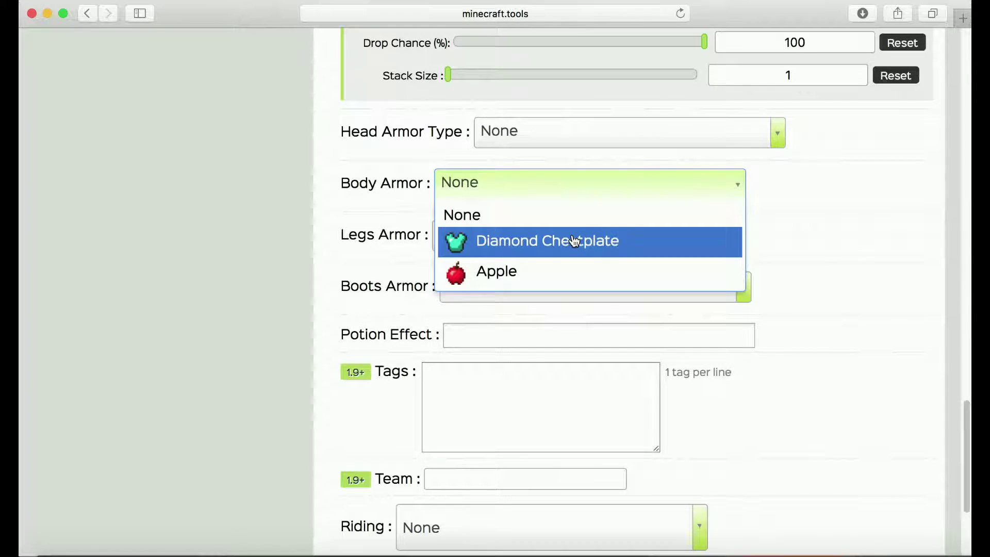
scroll(574, 241, down, 1)
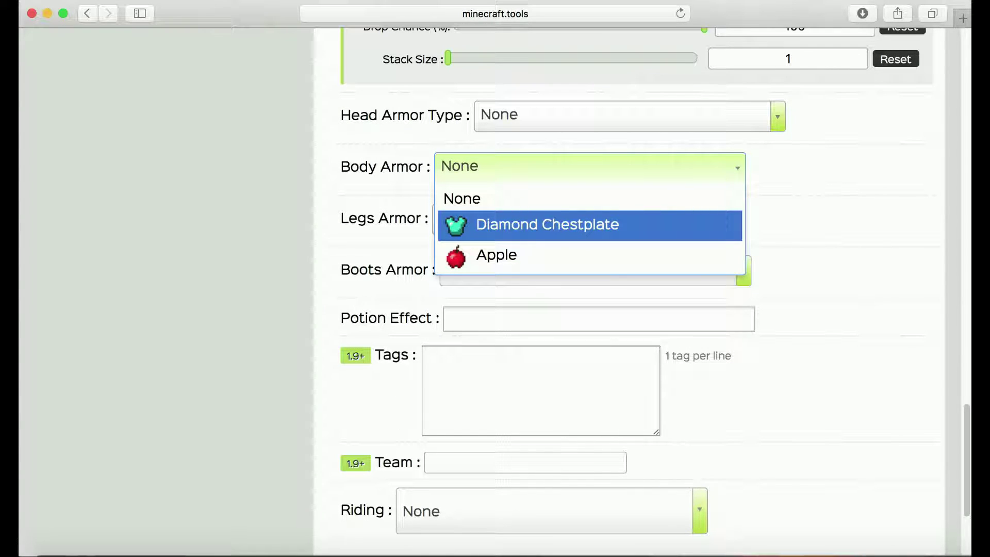
click(559, 168)
click(737, 166)
click(575, 225)
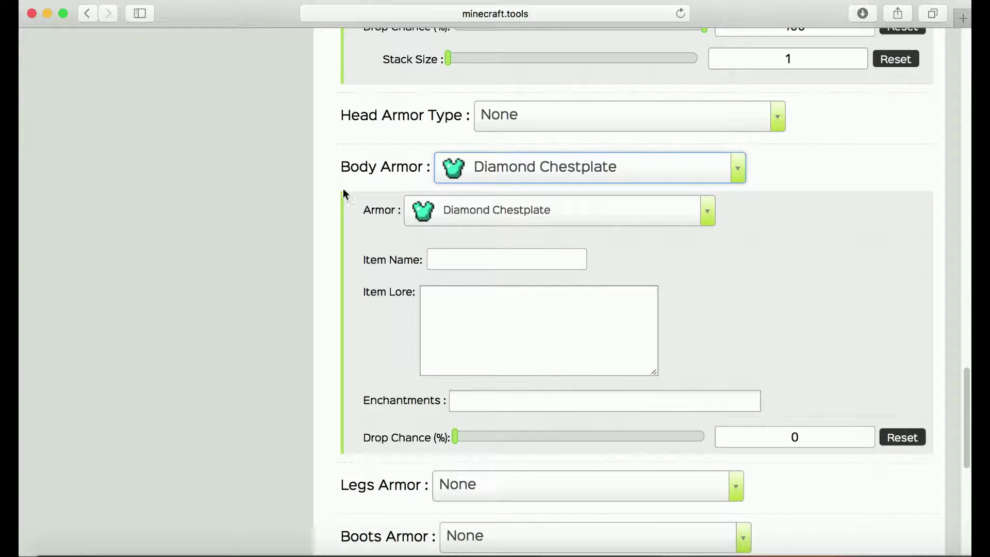
- Change the zombie's body armor to an Iron Chestplate and add the Protection enchantment to it
click(523, 210)
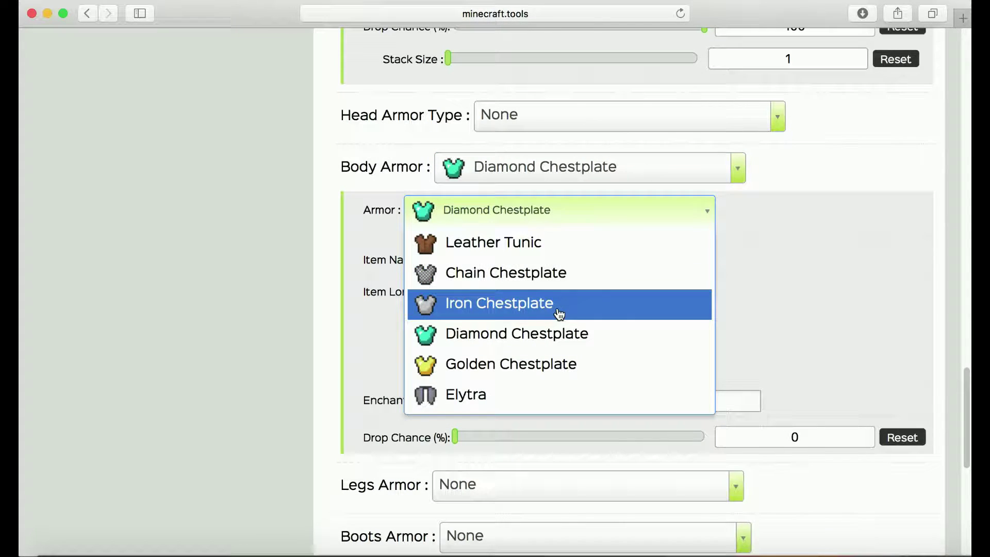
click(567, 314)
scroll(585, 303, down, 1)
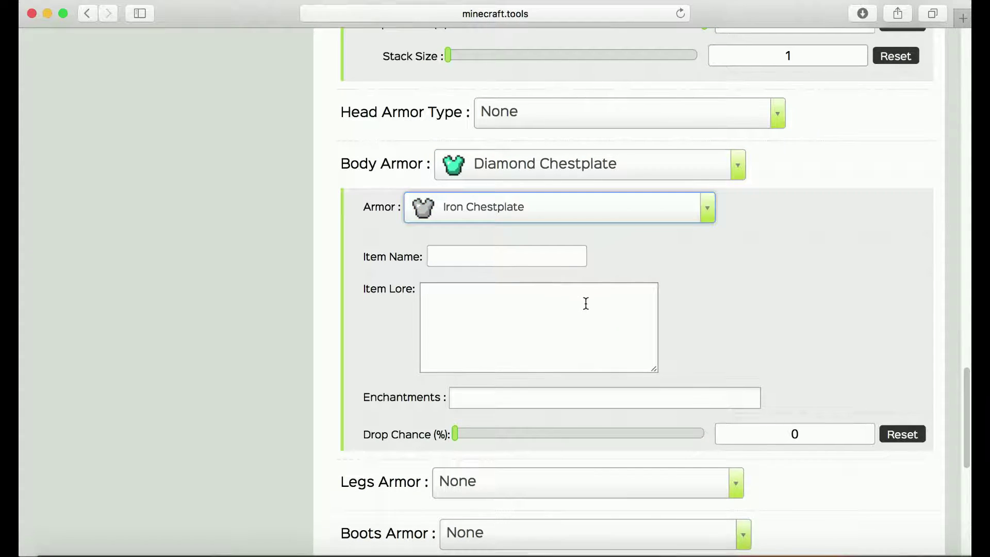
scroll(619, 410, down, 1)
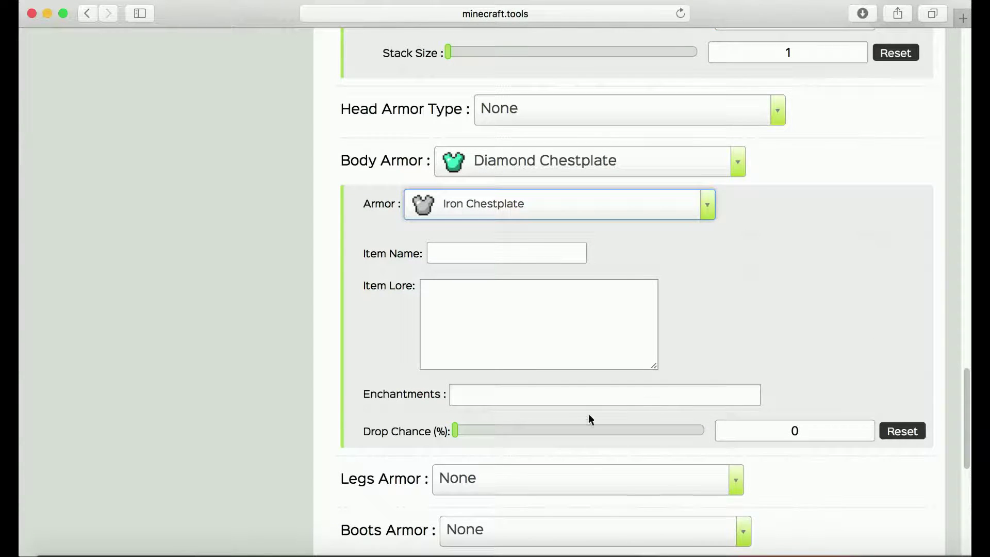
click(645, 395)
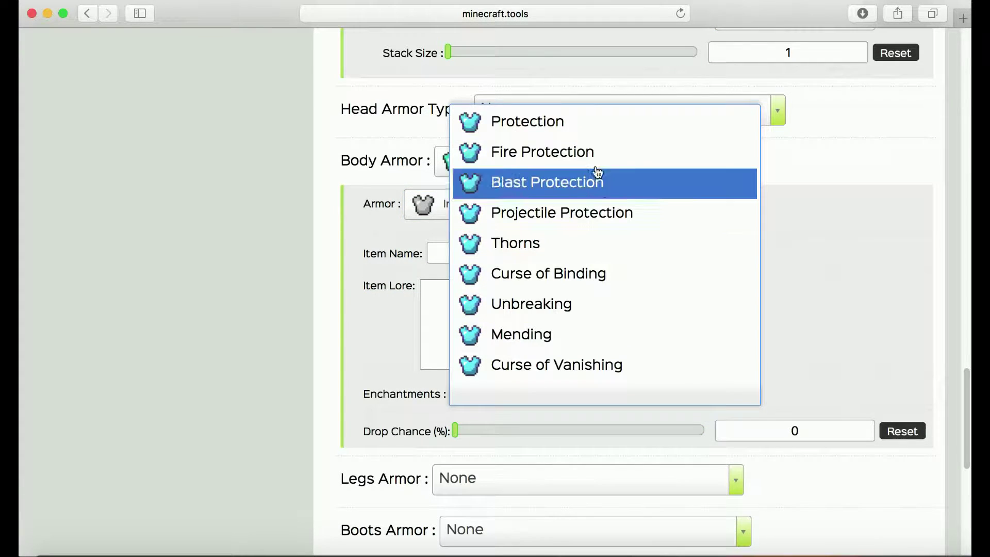
click(570, 132)
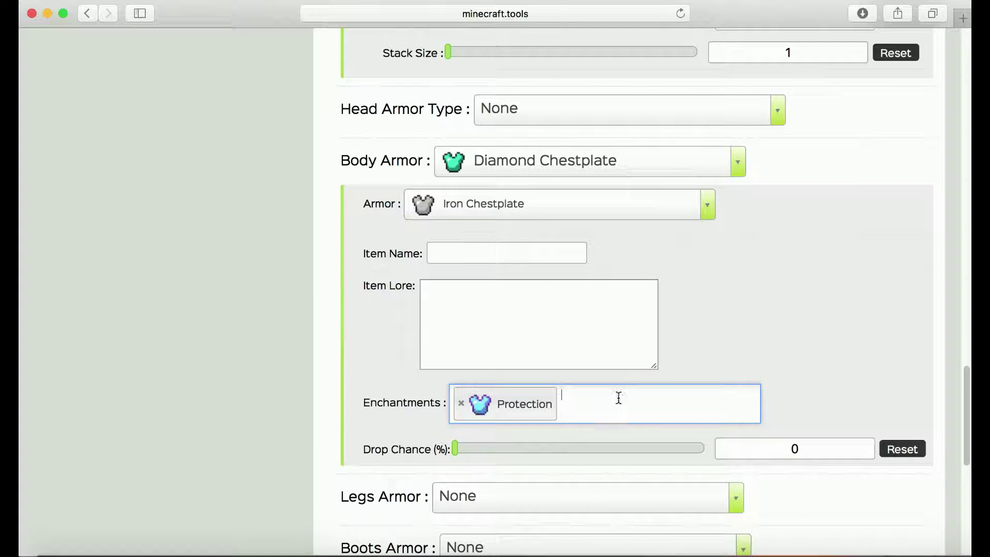
- Enable the zombie's legs armor with the Diamond Leggings option and switch its item to Chain Leggings
scroll(637, 399, down, 2)
click(581, 490)
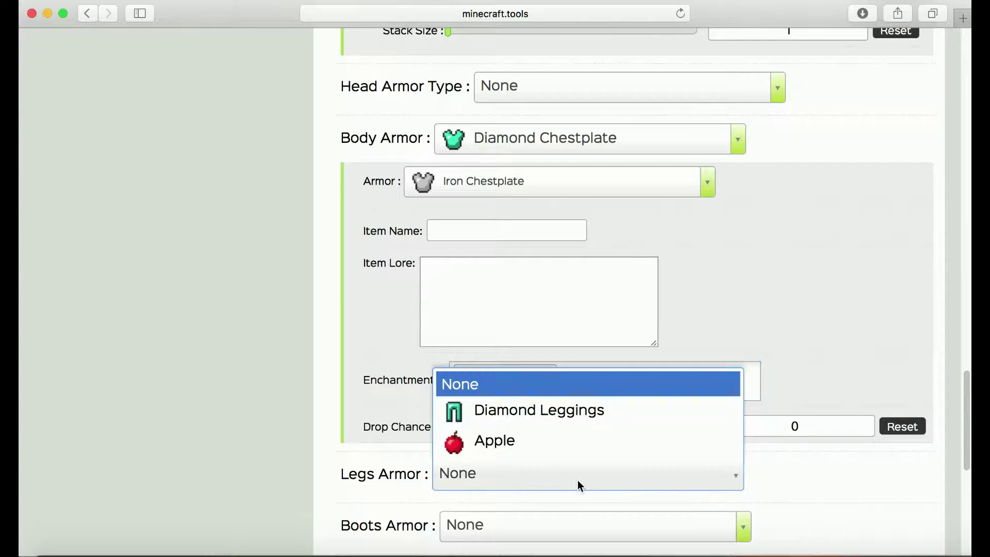
click(544, 410)
scroll(546, 520, down, 2)
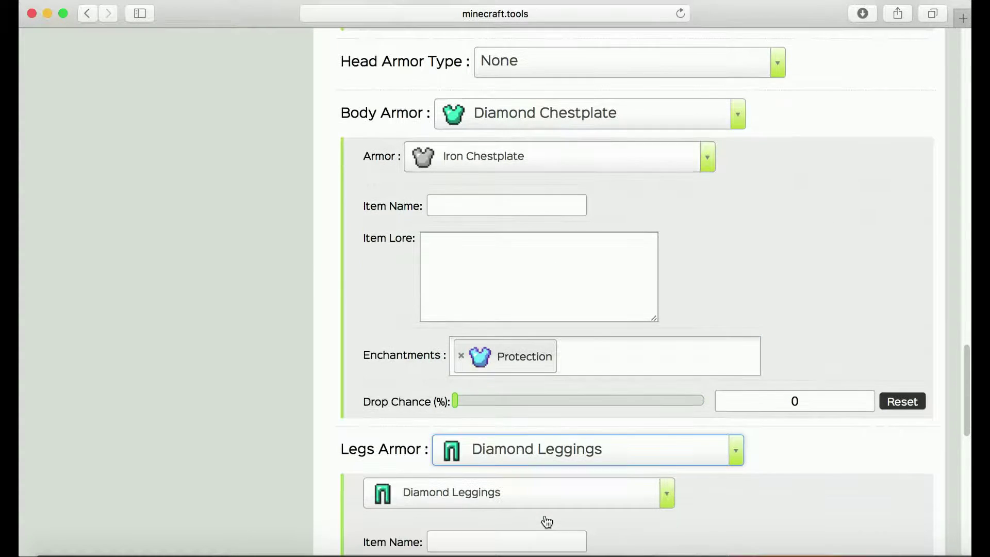
click(543, 506)
click(497, 367)
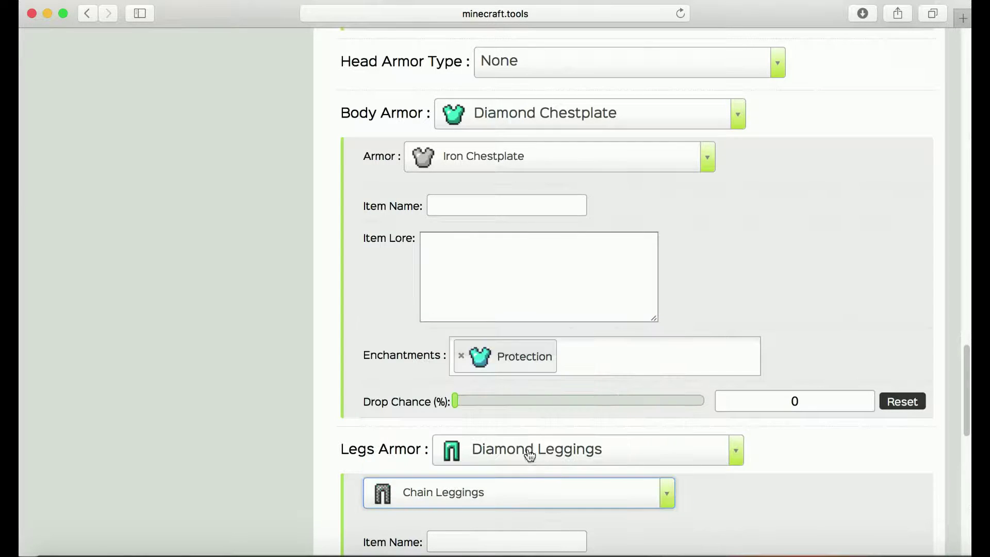
- Add the Fire Protection enchantment to the Chain Leggings
scroll(532, 470, down, 2)
scroll(691, 482, down, 10)
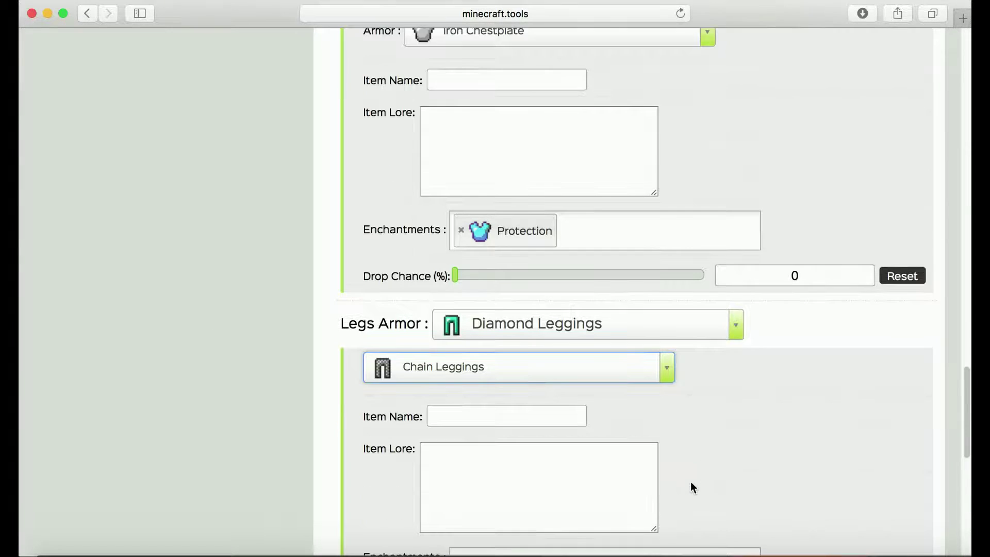
scroll(665, 458, down, 3)
click(529, 449)
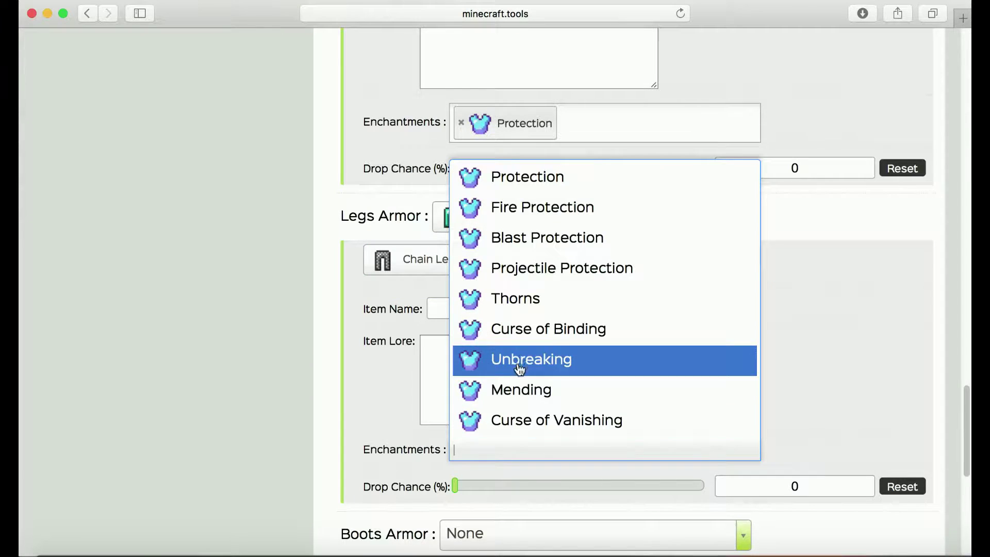
click(528, 209)
- Give the zombie Diamond Boots as boots armor and enchant them with Depth Strider
scroll(559, 454, down, 5)
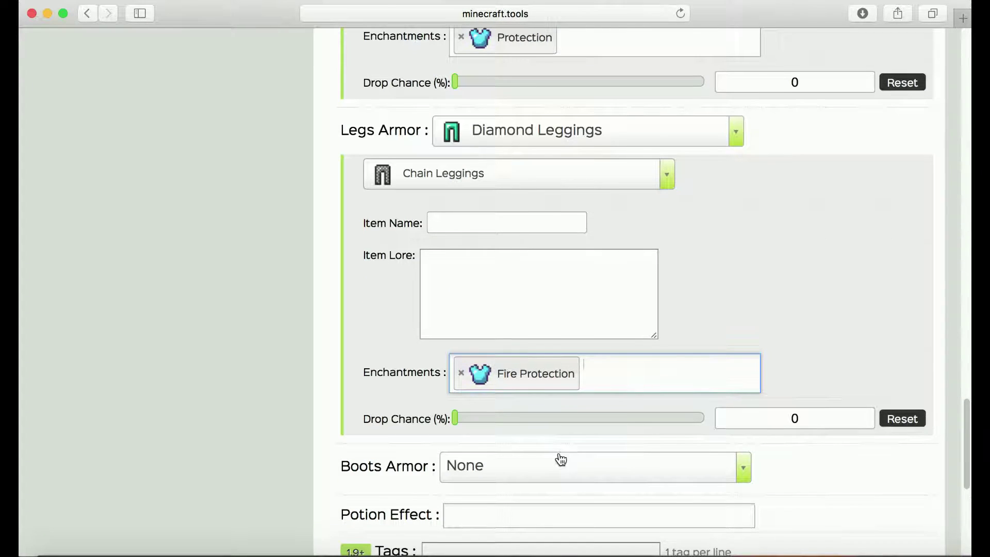
click(583, 474)
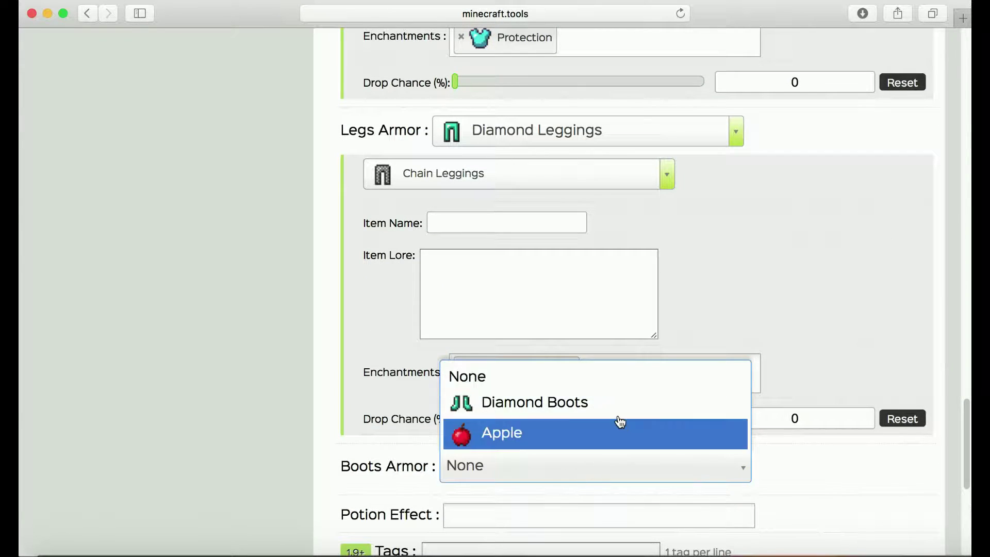
click(532, 412)
click(553, 473)
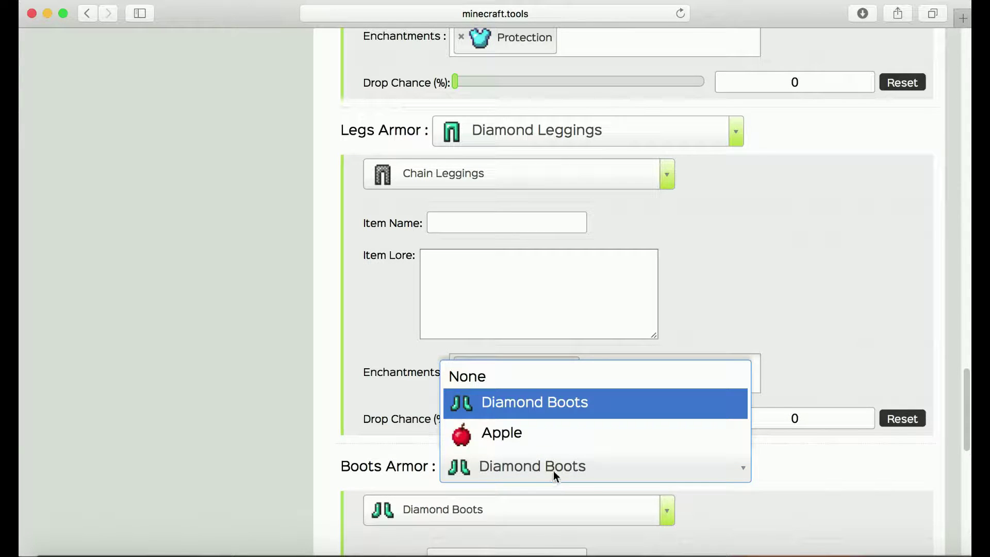
scroll(515, 512, down, 10)
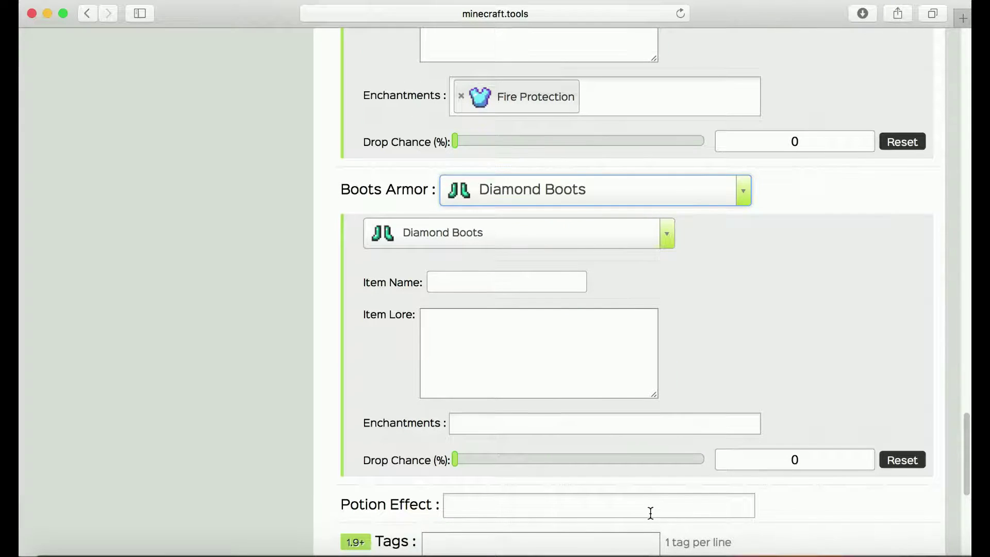
click(582, 423)
scroll(557, 385, down, 1)
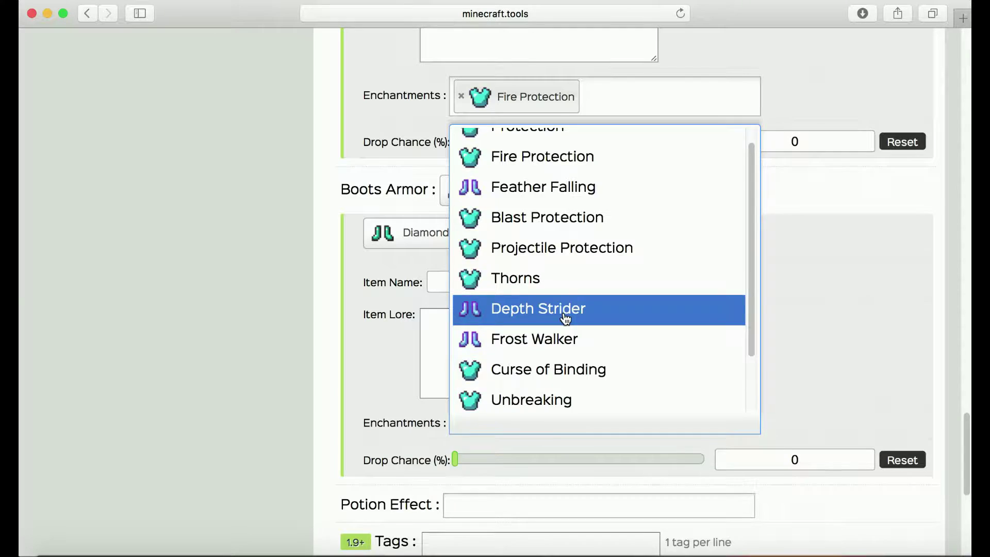
click(536, 309)
- Add the Strength and Instant Damage potion effects to the zombie
scroll(802, 391, down, 2)
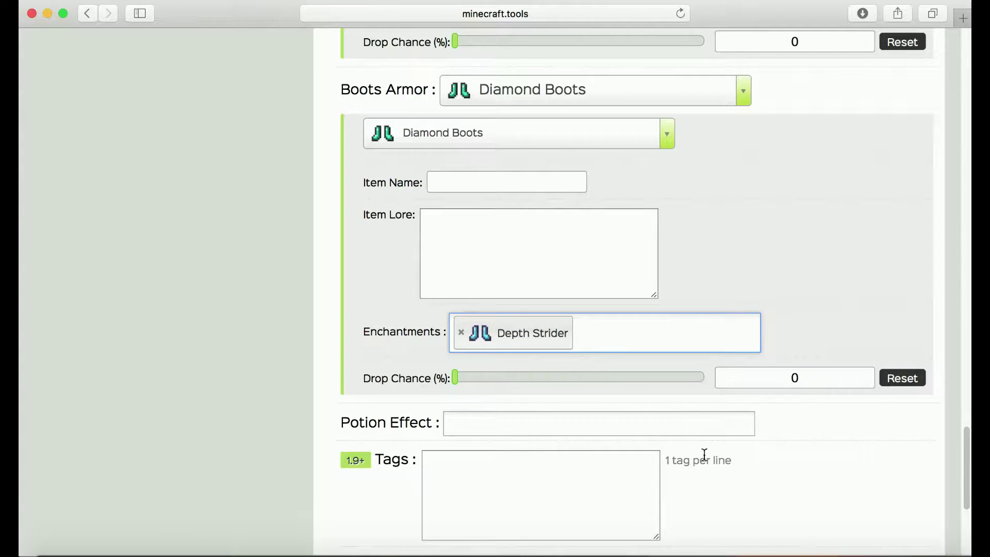
click(601, 413)
click(599, 420)
scroll(685, 331, down, 1)
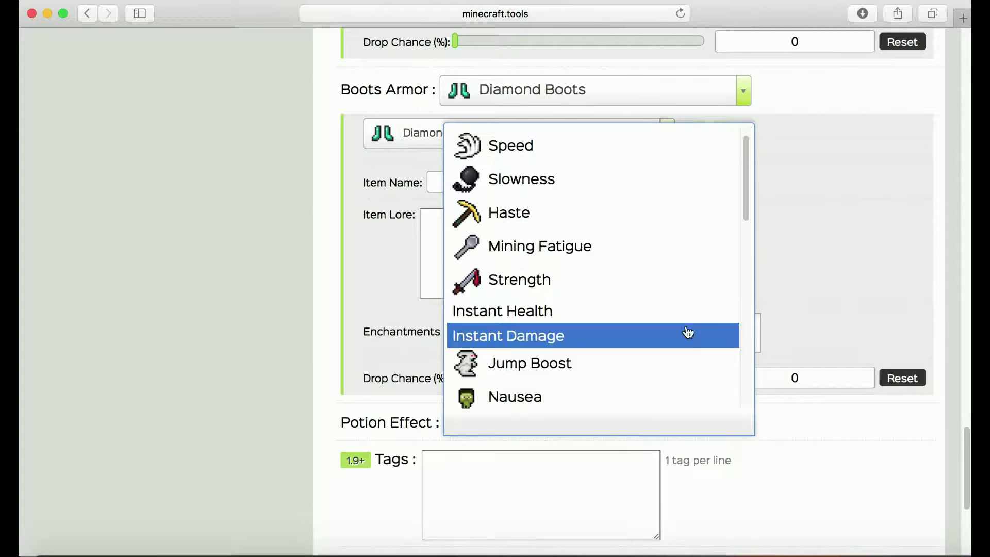
click(621, 279)
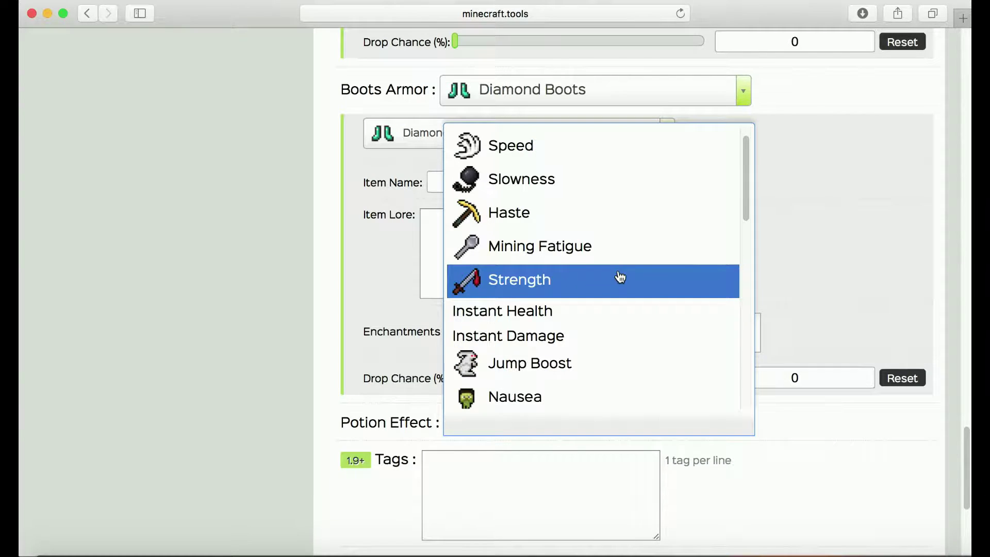
click(586, 437)
scroll(610, 382, down, 1)
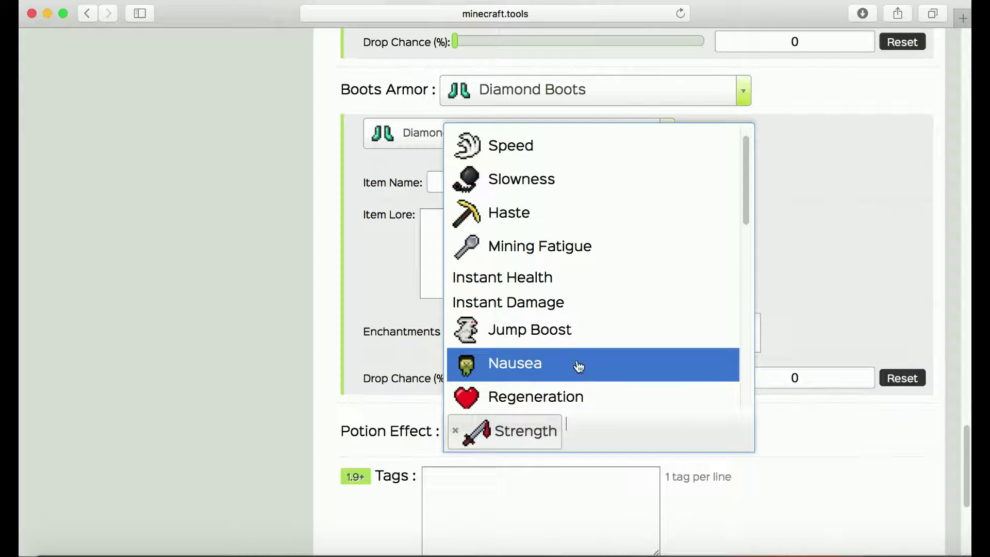
click(567, 305)
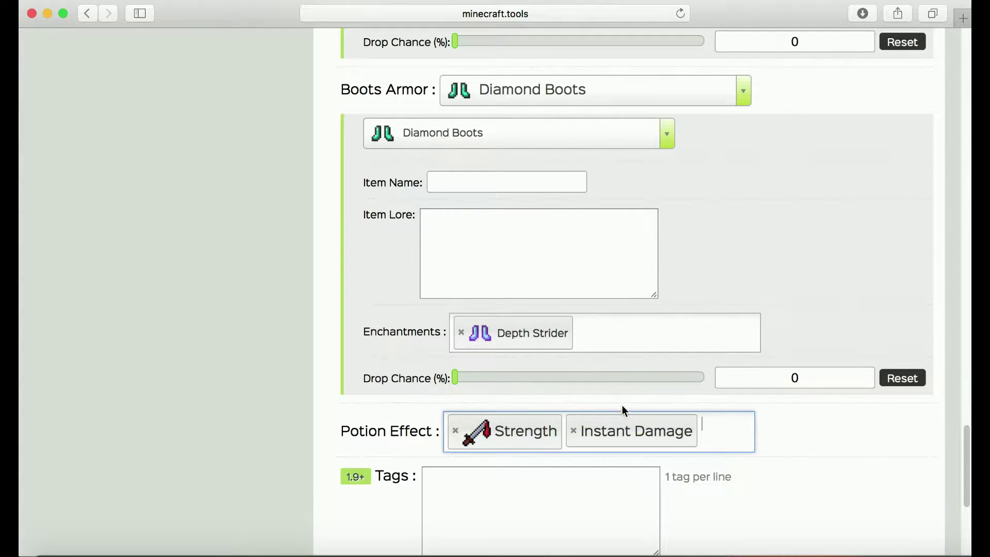
- Set the zombie's head armor type to Head
scroll(680, 507, up, 1)
scroll(680, 508, up, 10)
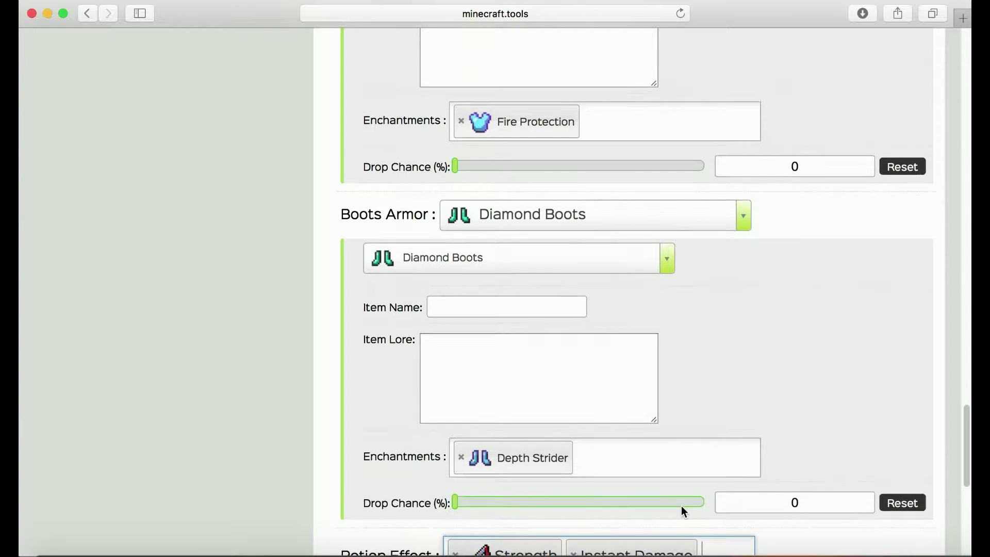
scroll(682, 506, up, 8)
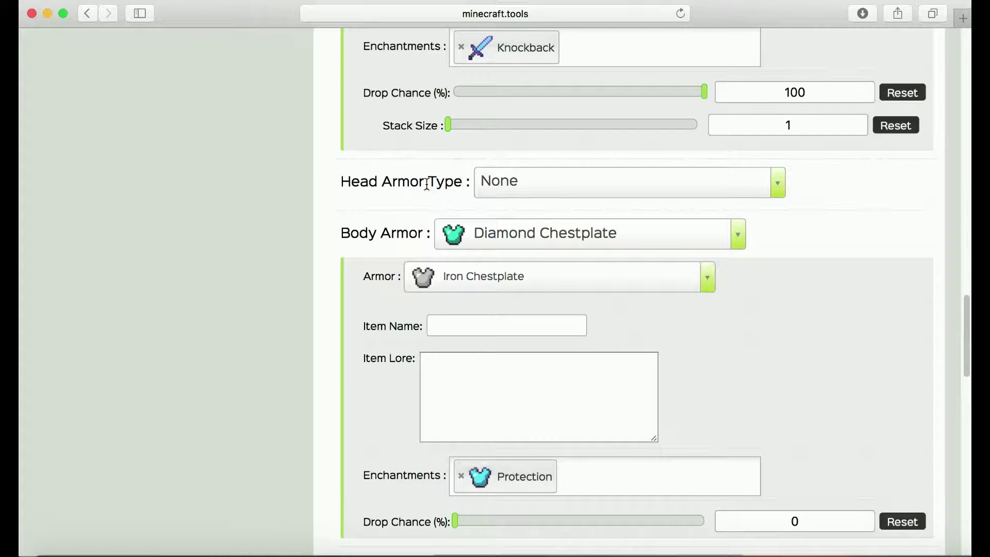
click(582, 196)
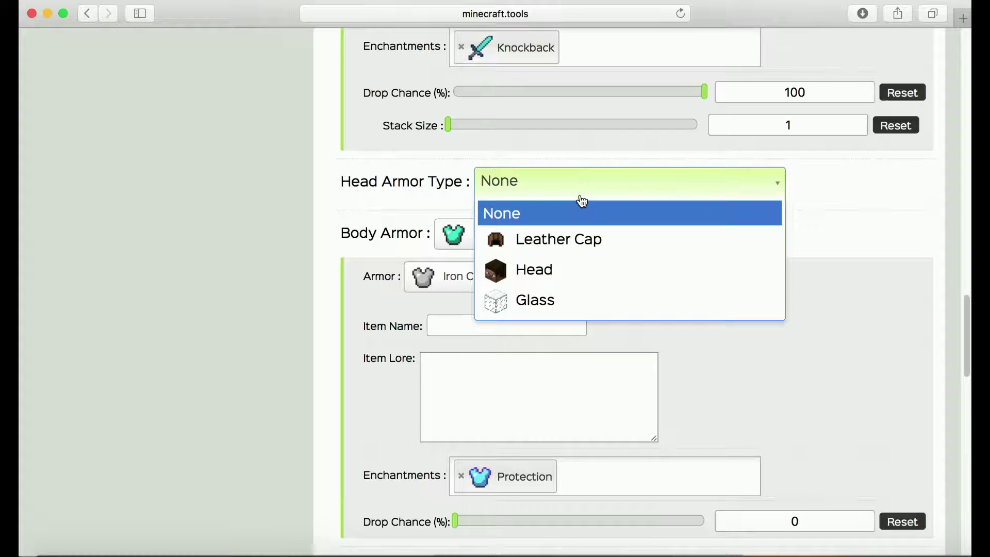
click(594, 276)
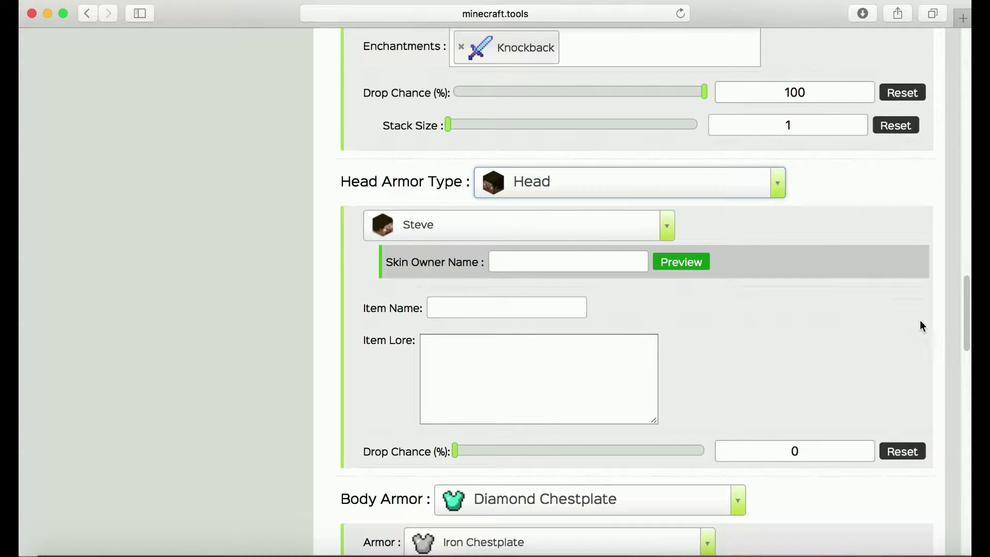
- Enter "Scream" as the skin owner name of the Steve head and preview that skin
click(528, 267)
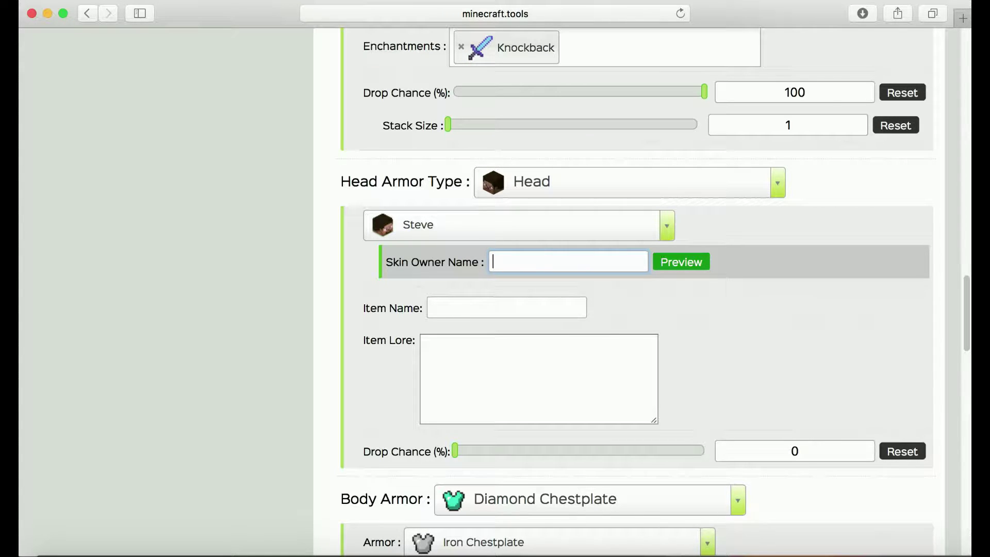
click(685, 260)
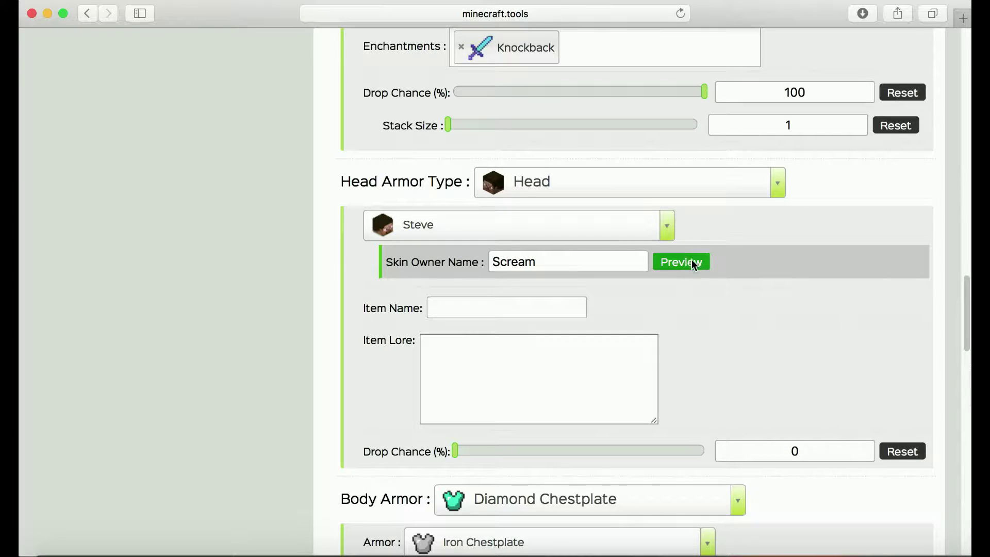
click(694, 265)
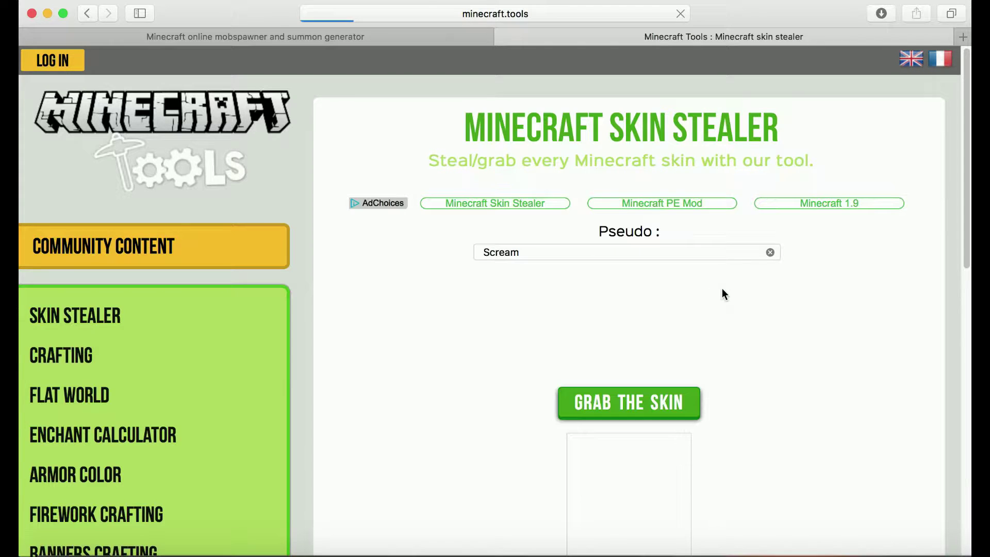
scroll(765, 401, down, 3)
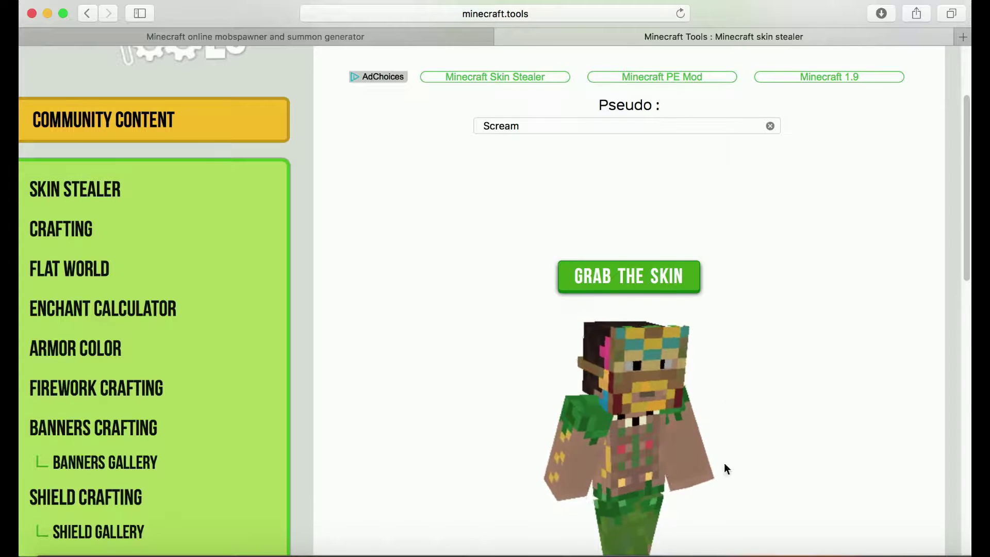
- Back in the summon generator, set the head's drop chance to 100% and name the item "Headof The Killer"
click(392, 36)
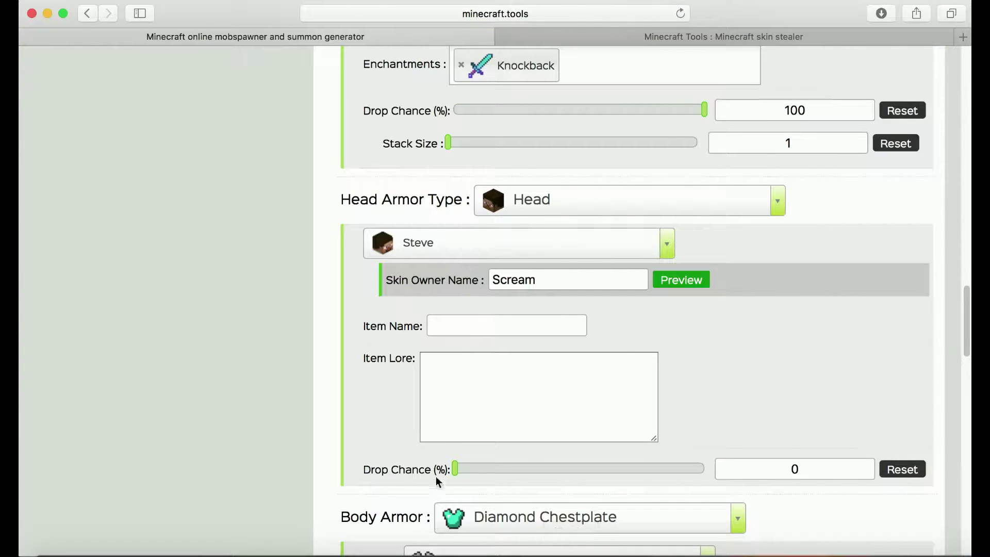
drag(455, 469, 704, 468)
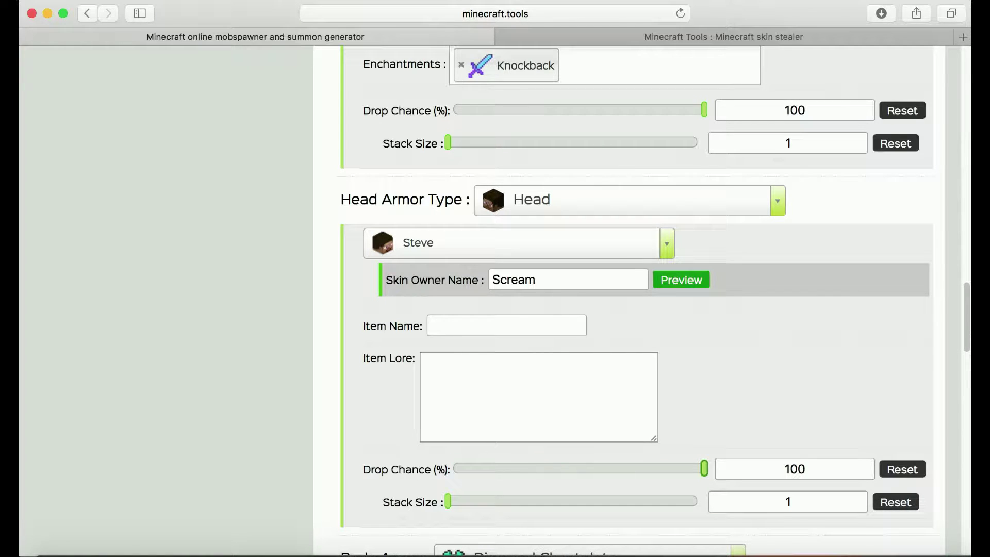
click(456, 325)
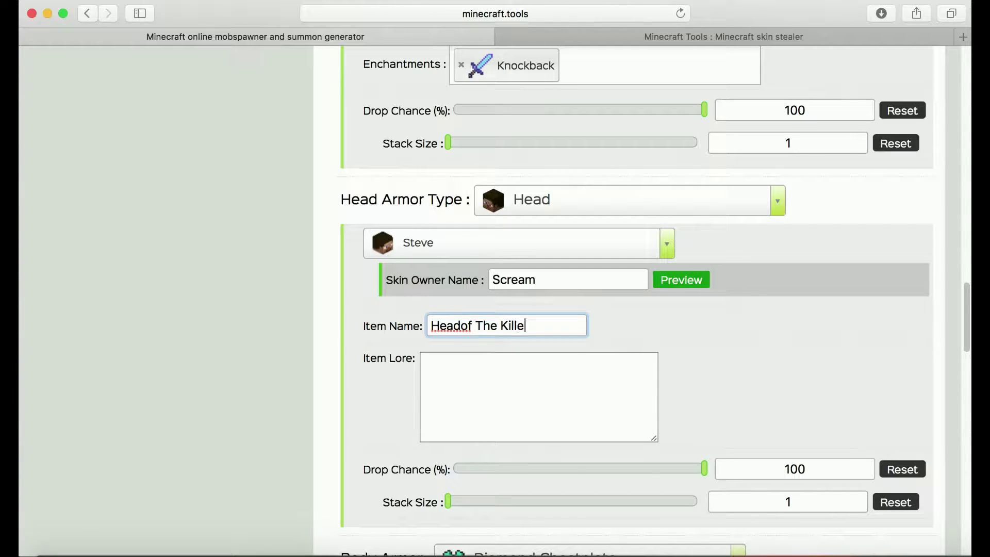
- Set the zombie's Riding option to Spider, searching the mob list for "spi"
scroll(515, 304, down, 8)
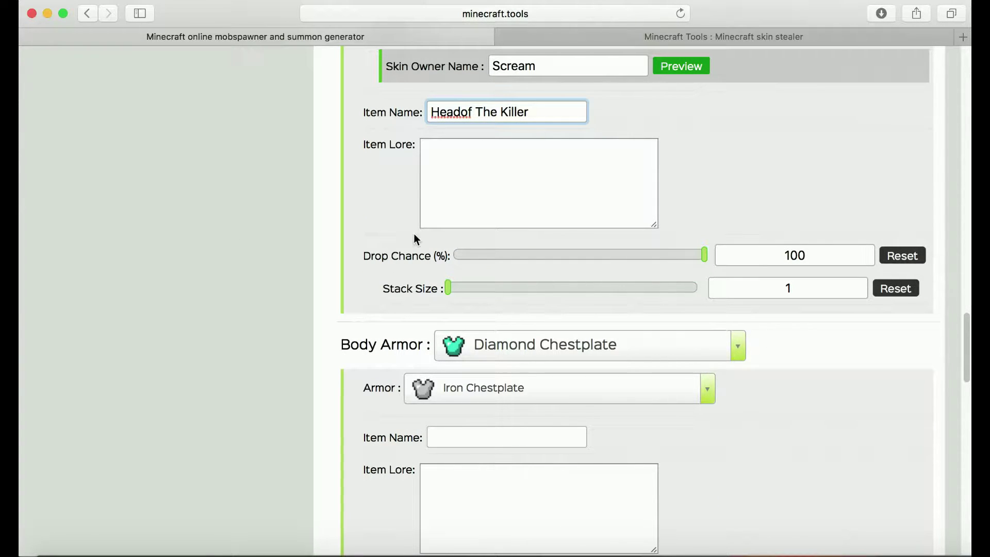
scroll(743, 375, down, 20)
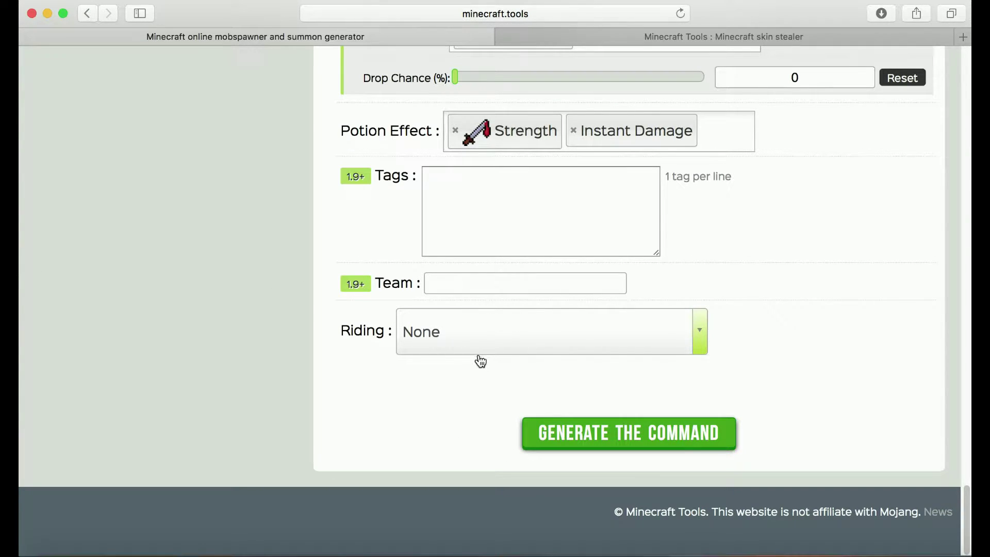
click(479, 334)
scroll(521, 454, down, 10)
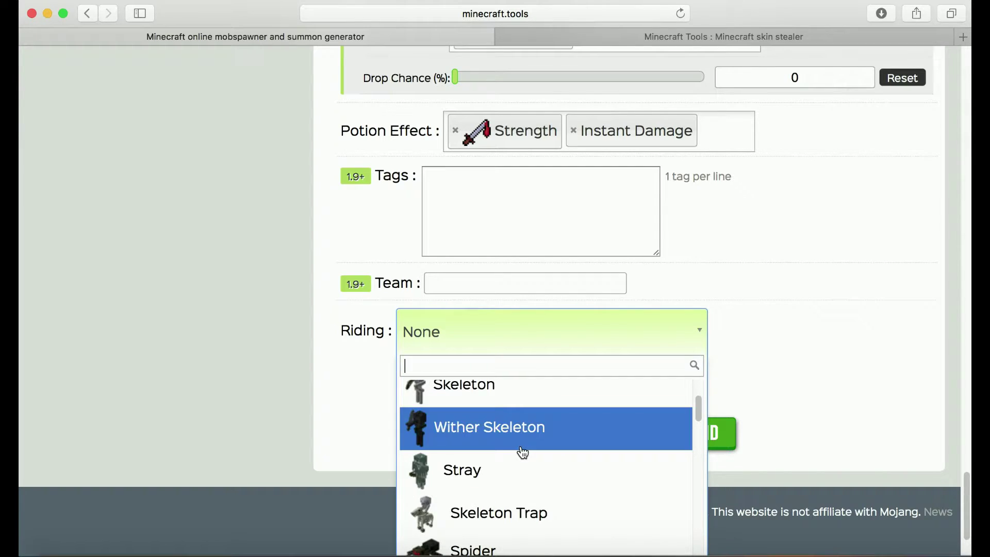
scroll(523, 452, down, 10)
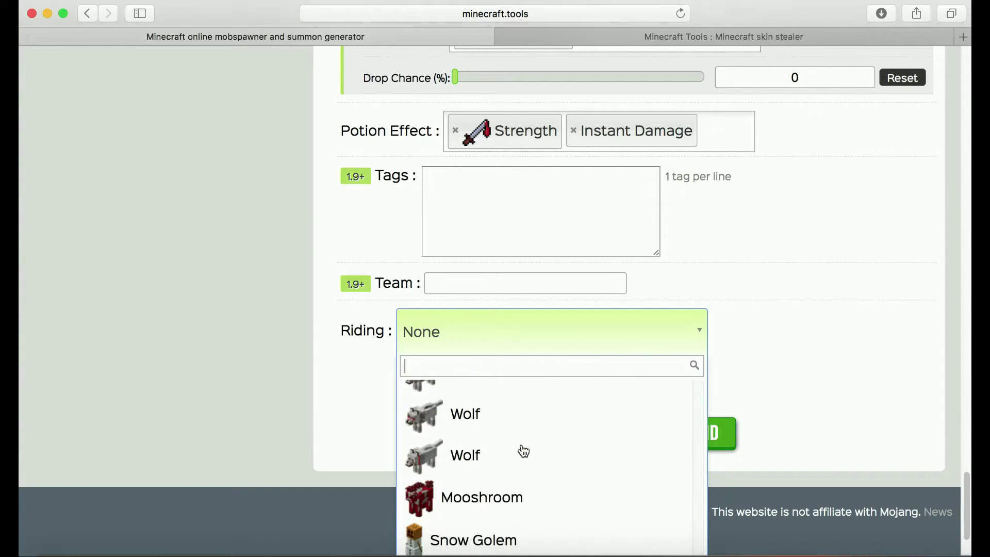
scroll(522, 449, up, 8)
scroll(522, 449, down, 10)
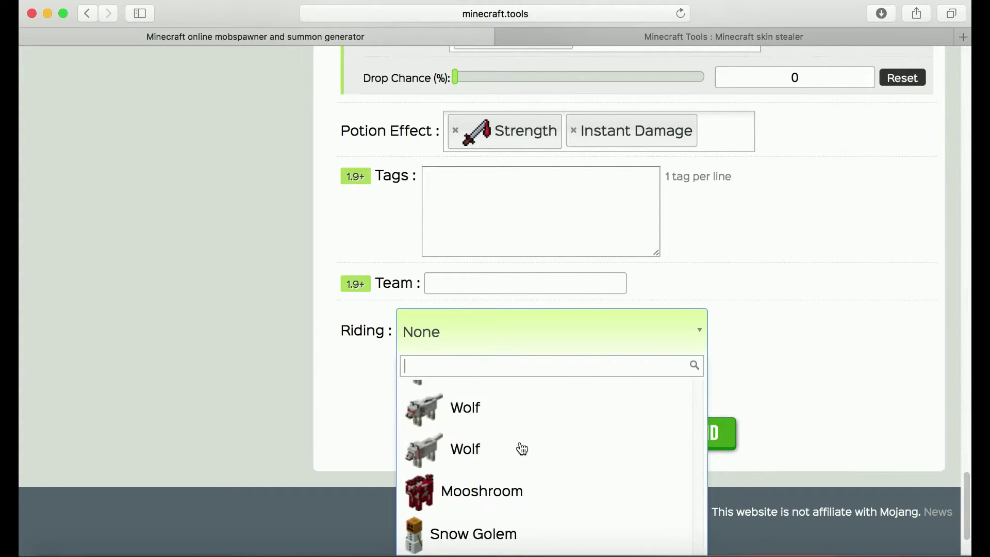
scroll(522, 449, up, 10)
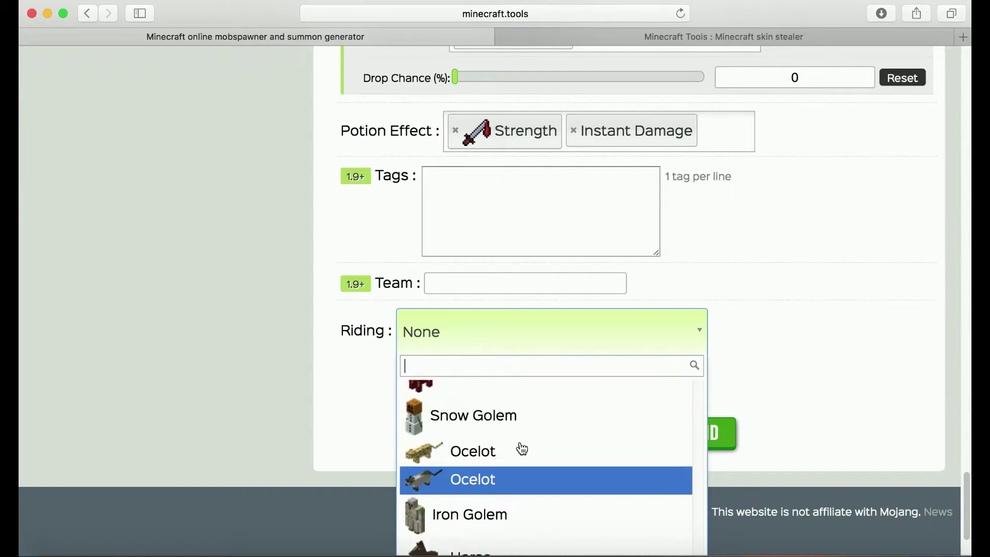
text(spi)
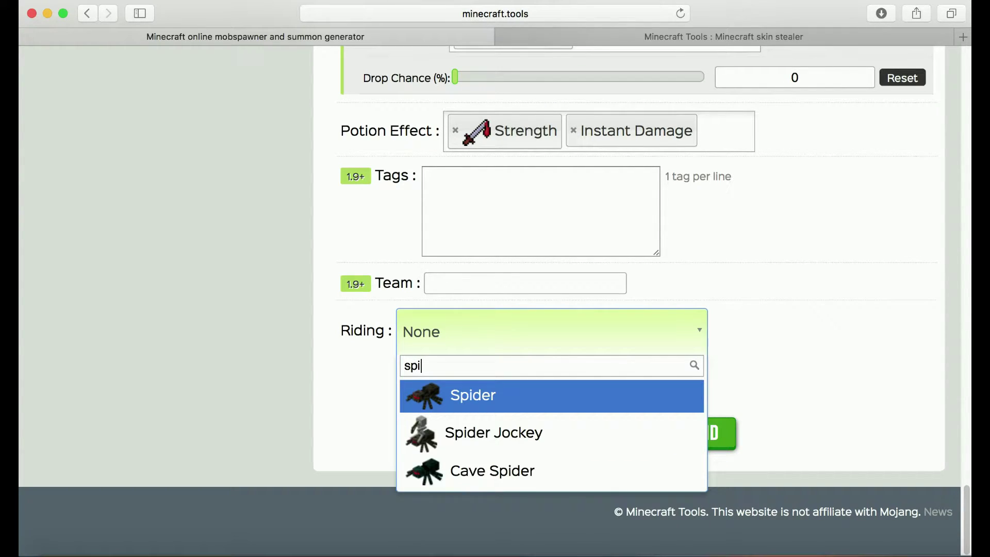
click(460, 405)
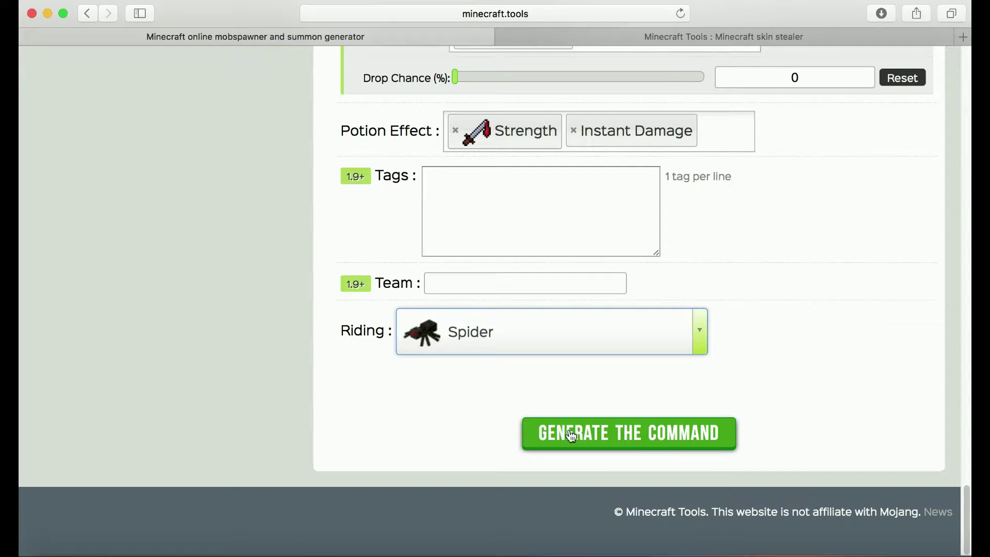
- Generate the summon command for Minecraft 1.11 from the configured zombie settings and bring the full command text into view
scroll(567, 371, up, 10)
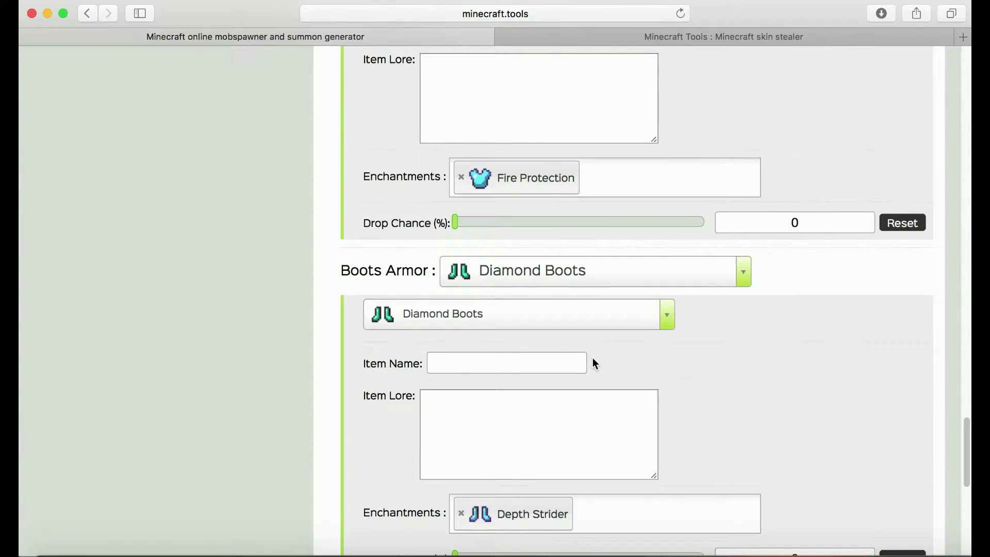
scroll(585, 374, down, 10)
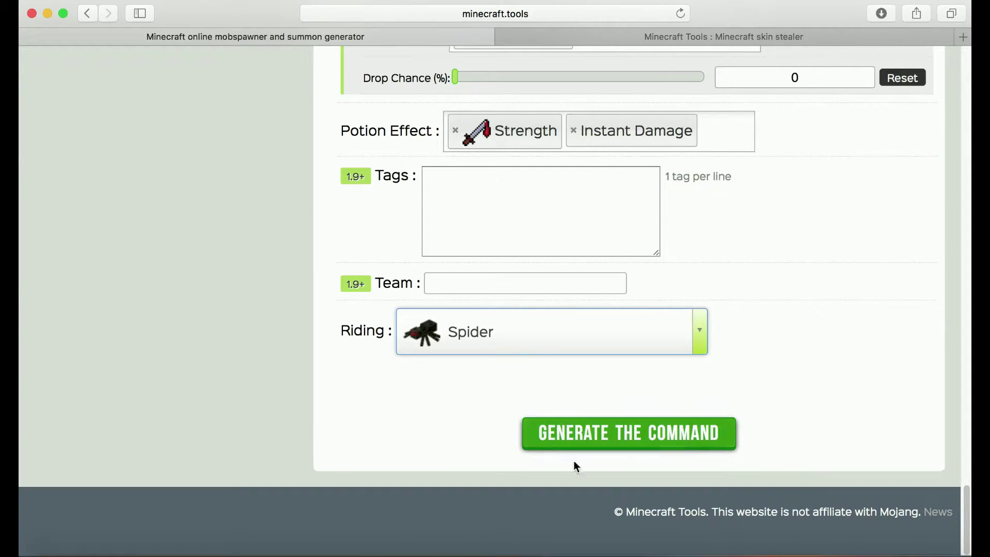
click(620, 438)
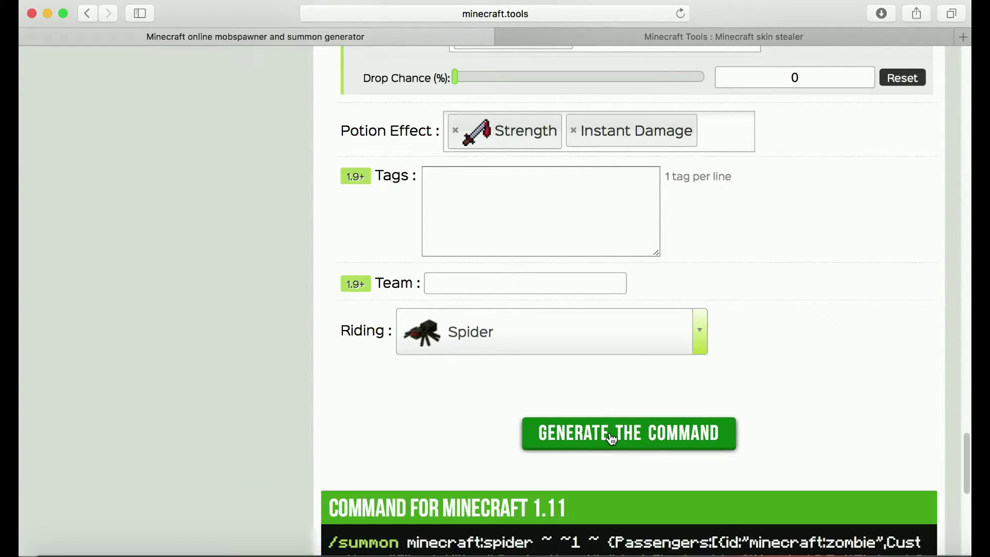
scroll(611, 438, down, 8)
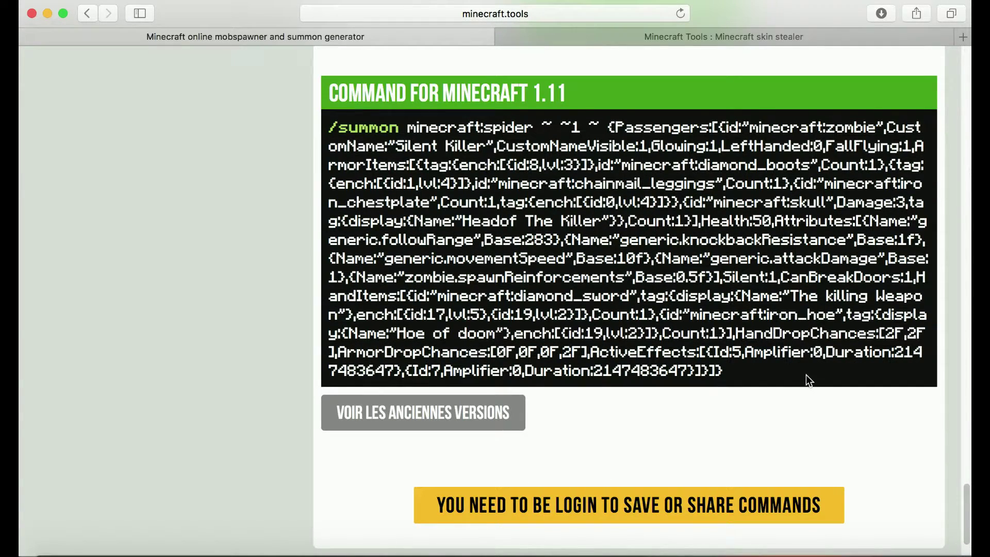
drag(806, 374, 441, 367)
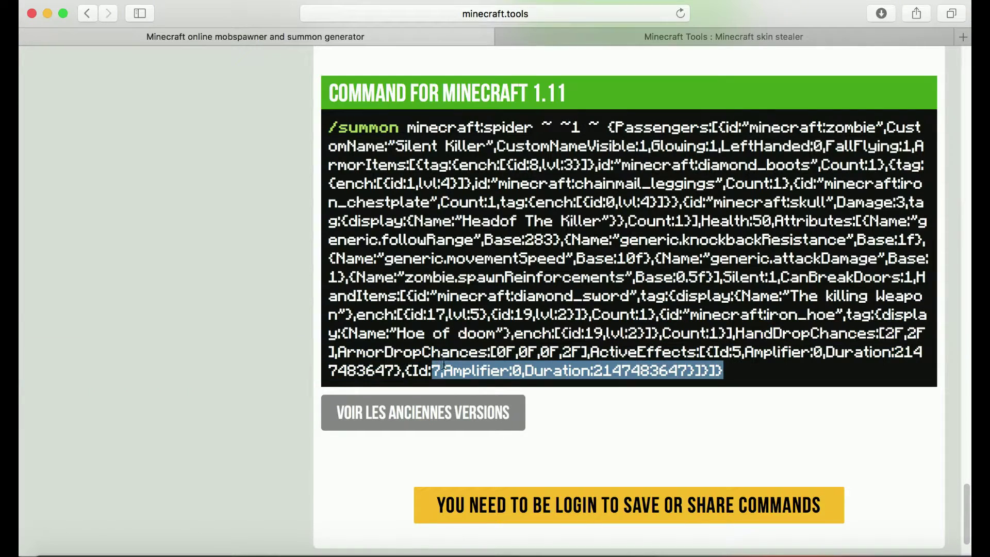
click(902, 484)
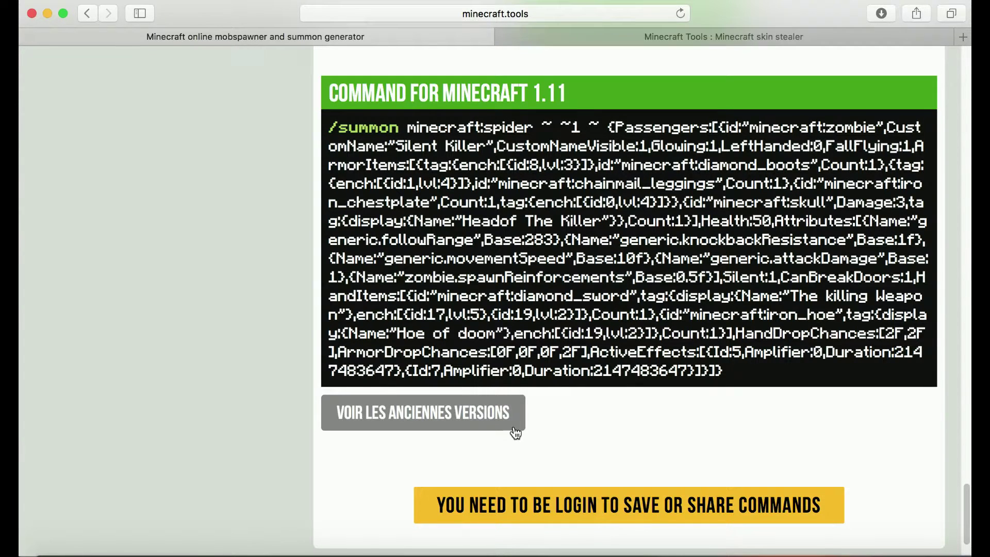
right_click(792, 550)
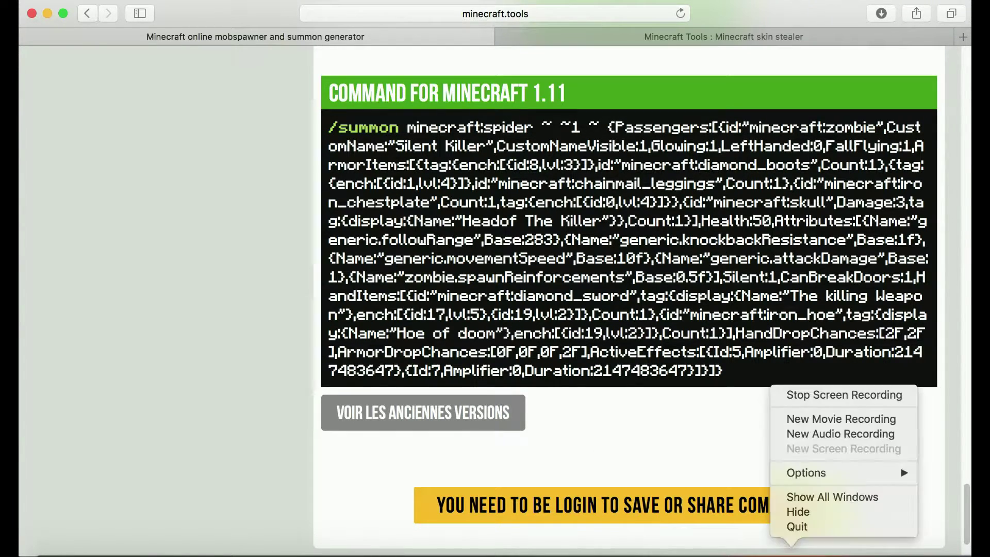
click(838, 396)
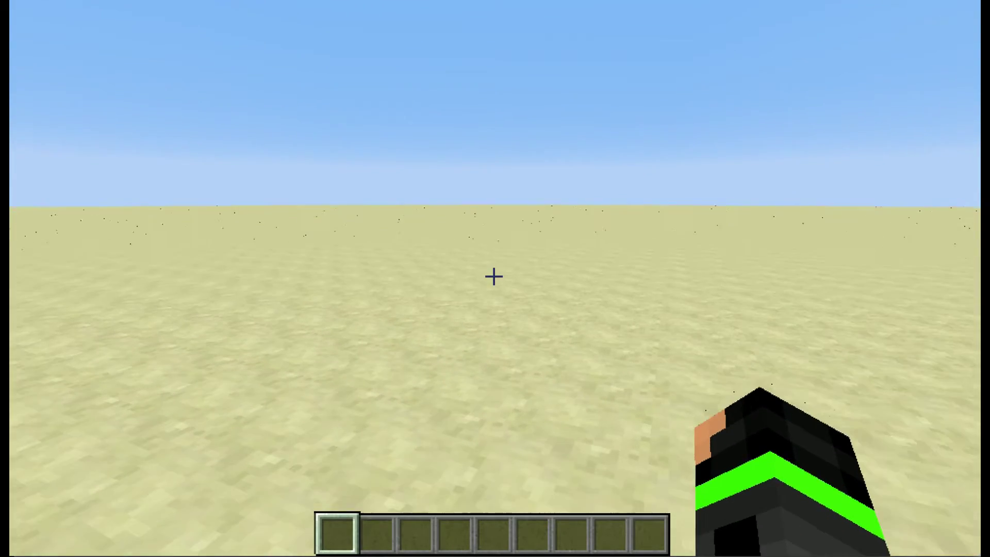
key(w)
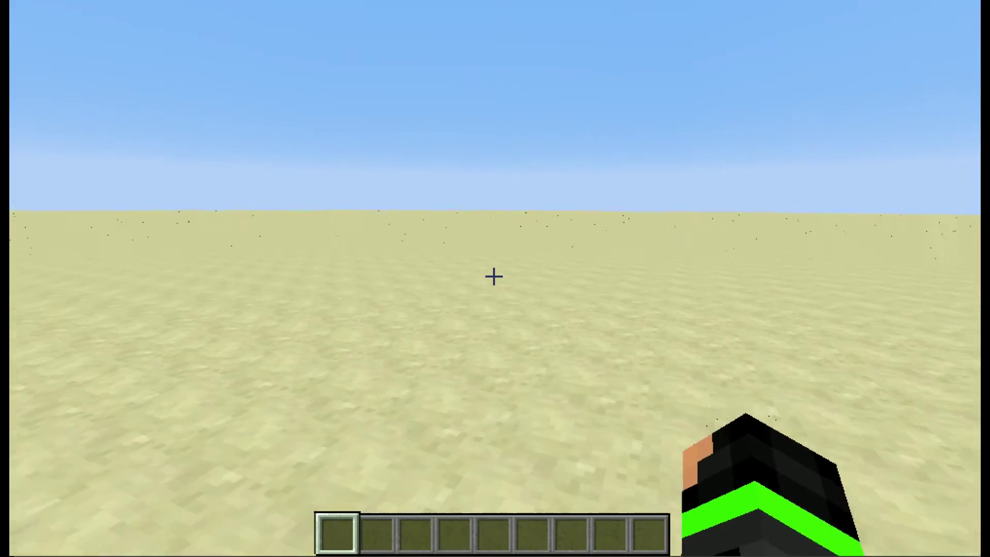
key(w)
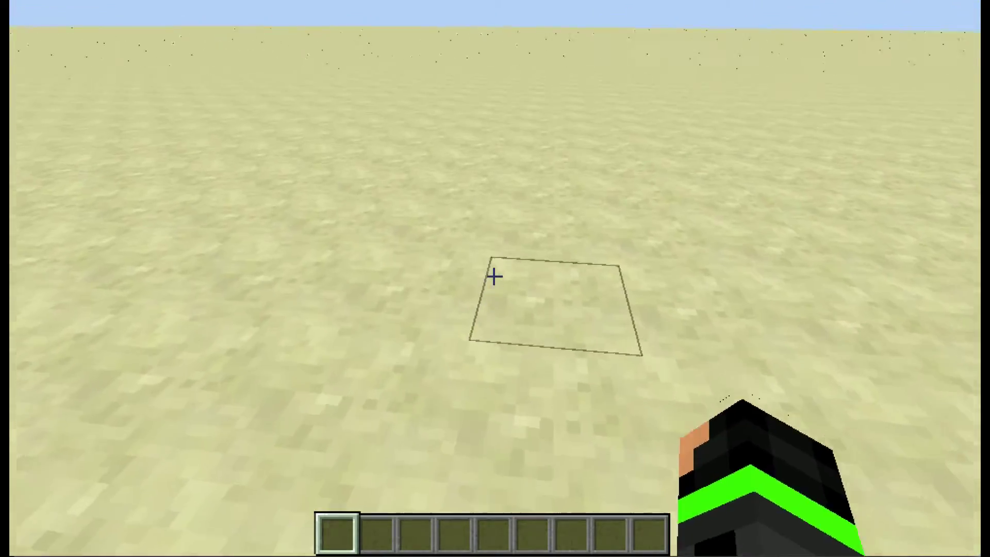
key(F5)
key(F5)
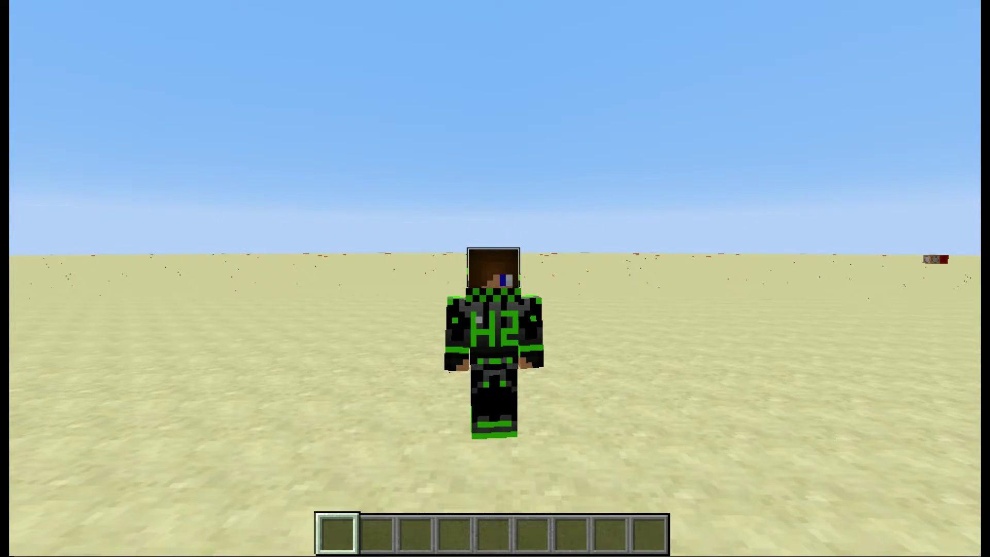
key(F5)
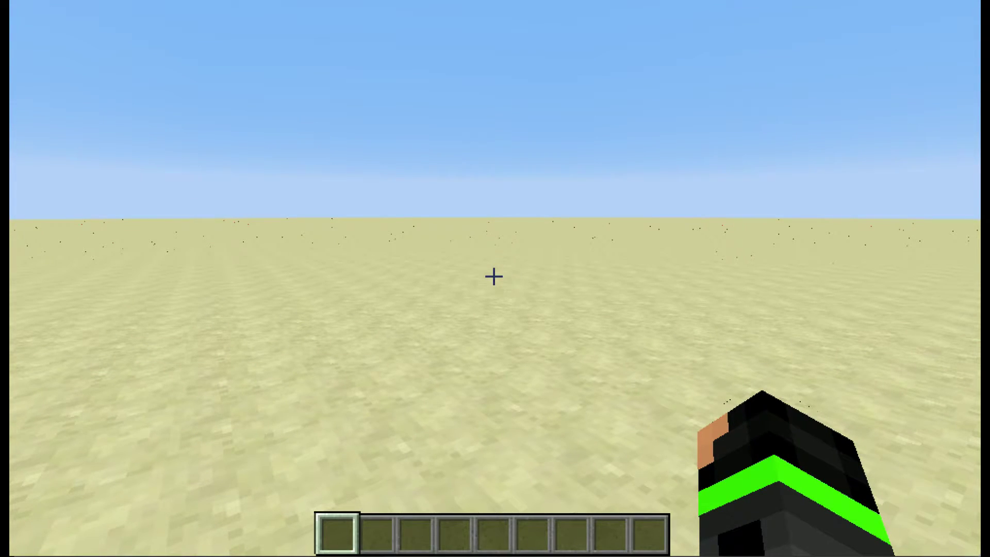
- In Minecraft, give the player a minecraft:command_block with the /give chat command
key(t)
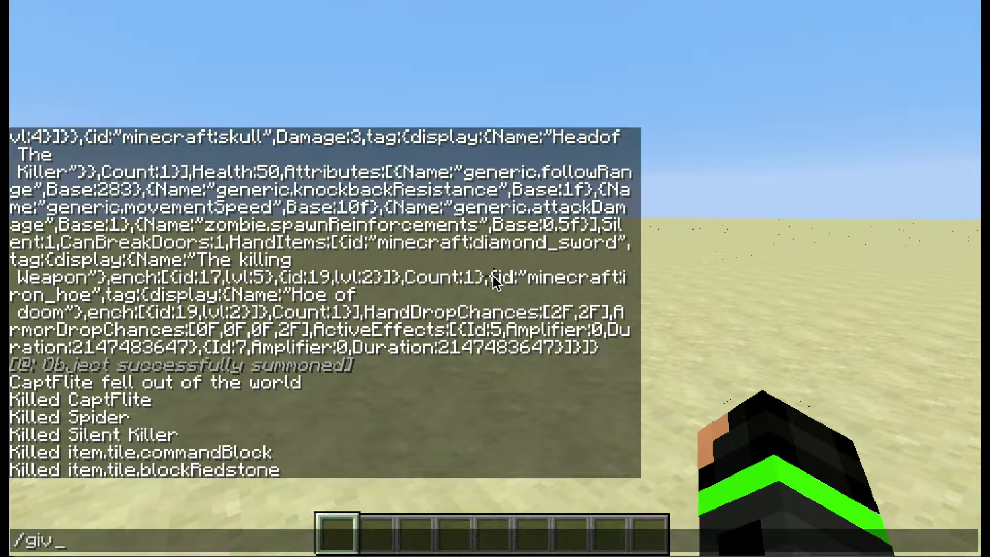
text(/give)
key(Tab)
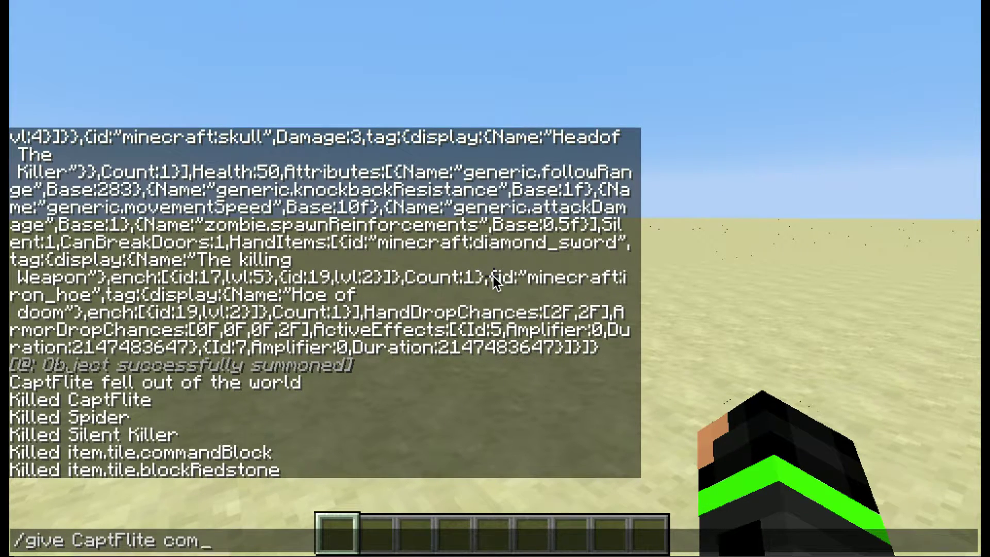
text(comm)
key(Tab)
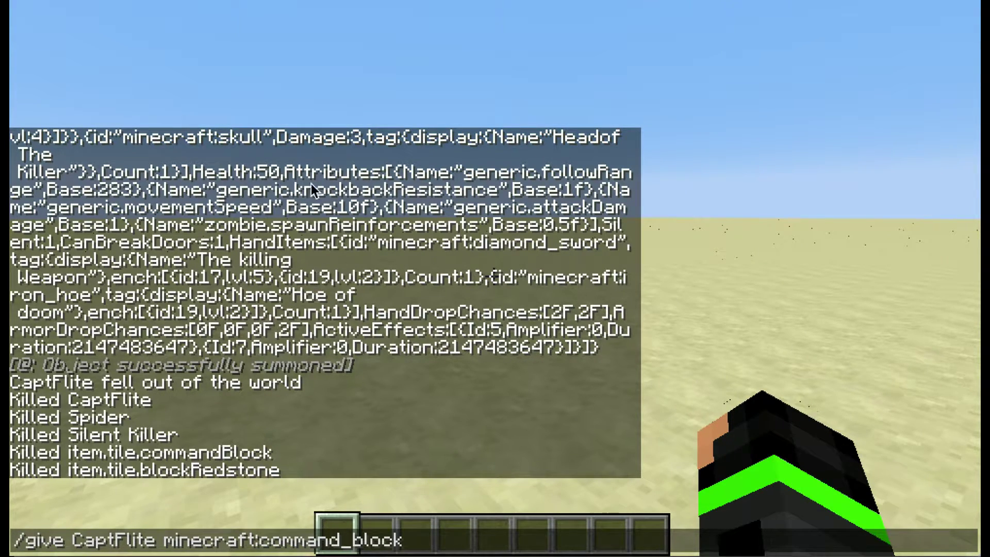
click(156, 540)
key(Return)
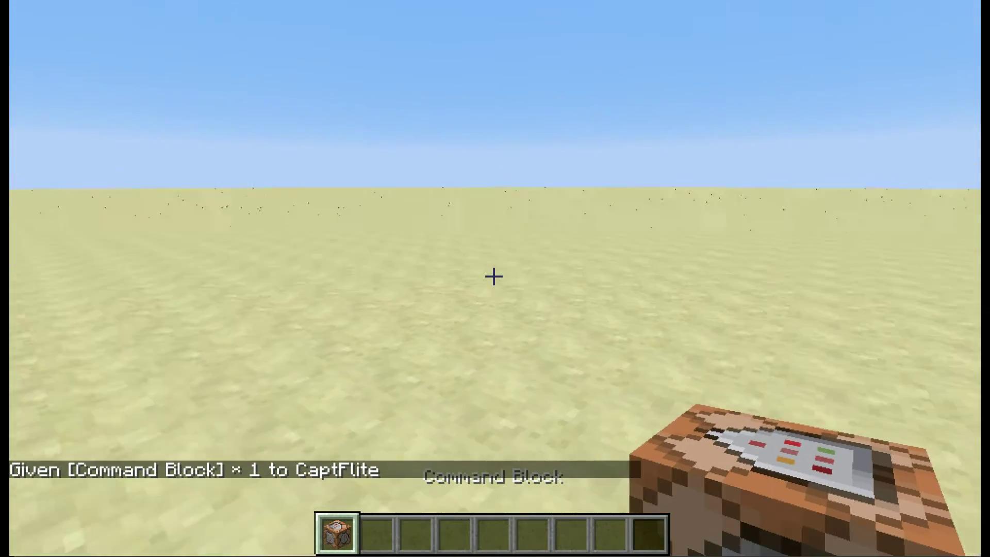
- Search the creative inventory for "red" and put a Block of Redstone in the second hotbar slot
key(2)
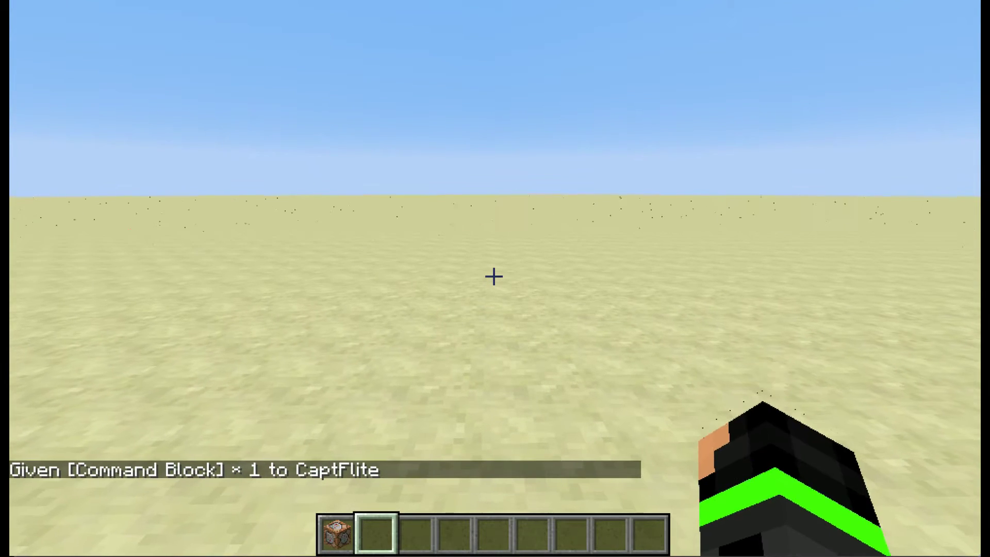
key(e)
click(648, 126)
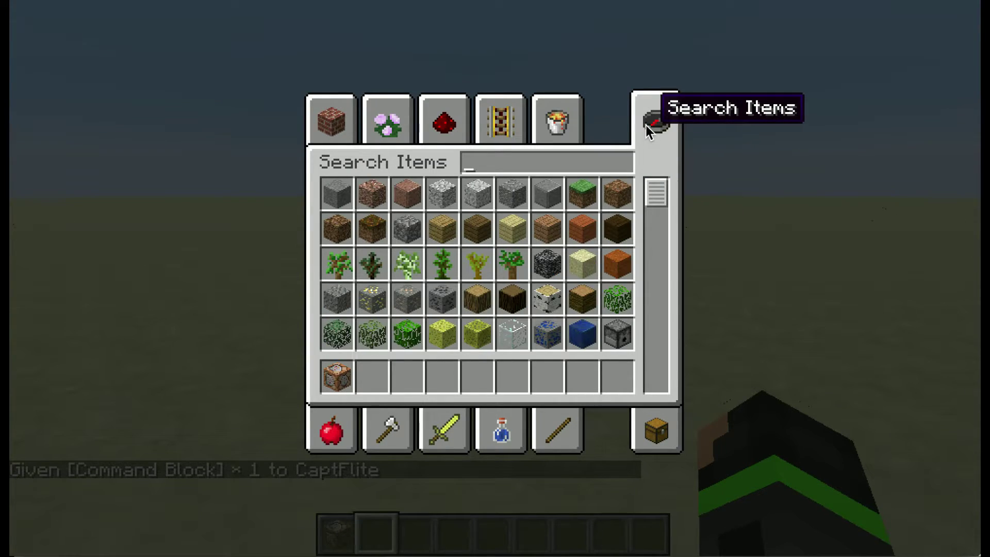
text(red)
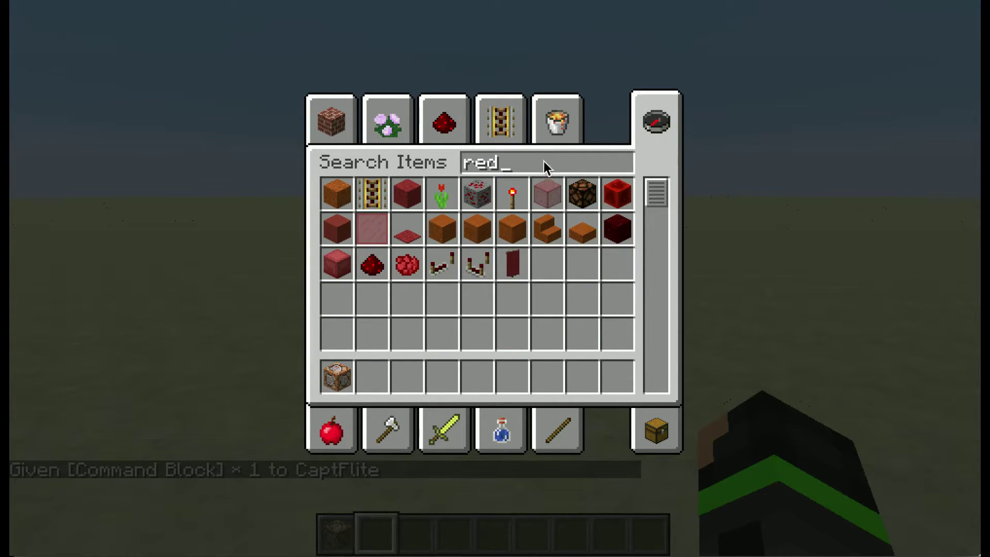
click(621, 199)
click(363, 382)
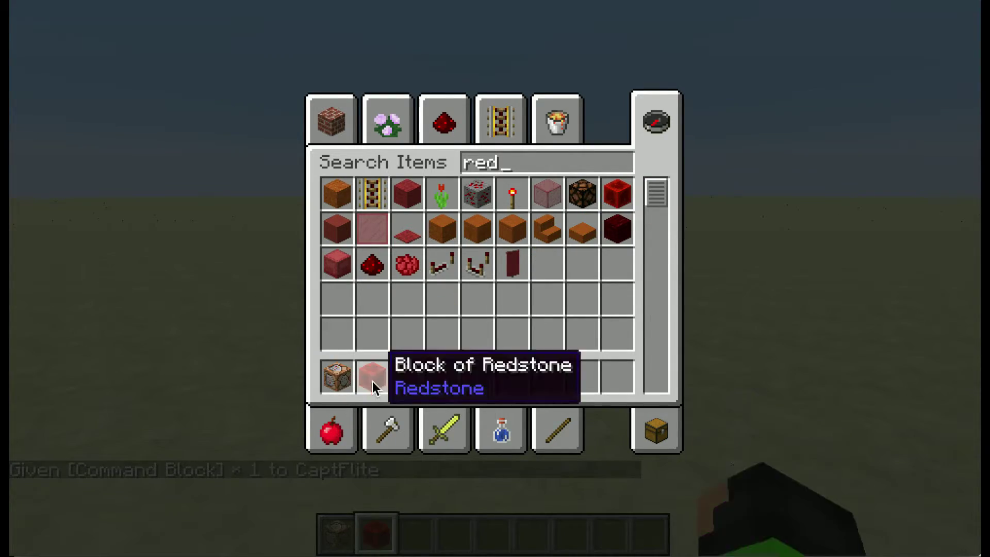
click(567, 121)
key(e)
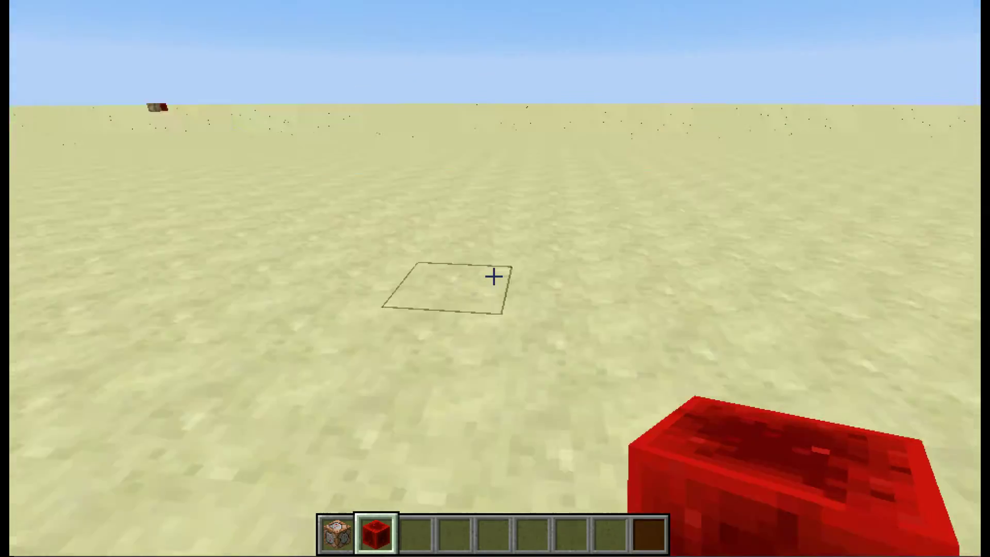
- Place the command block on the ground and paste the generated /summon command as its console command
key(1)
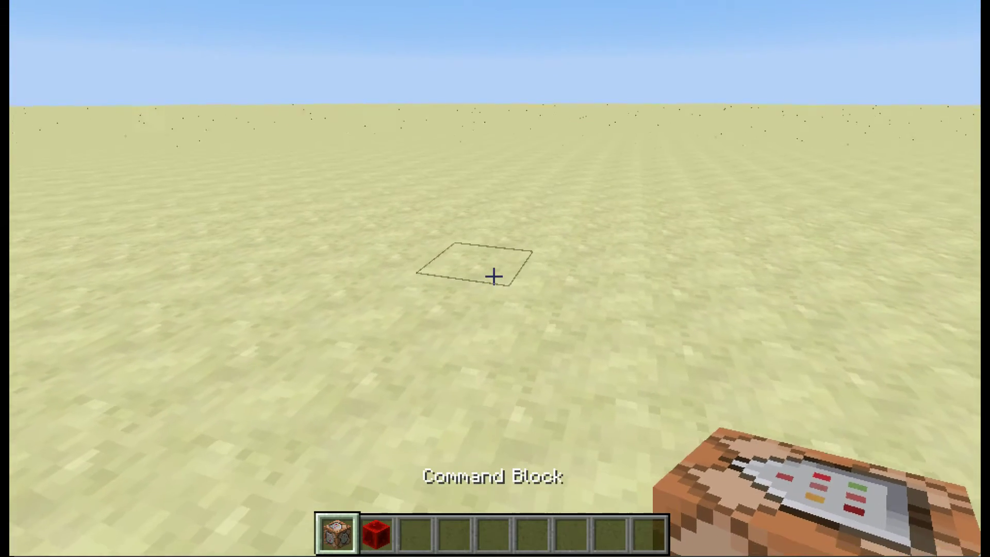
right_click(494, 277)
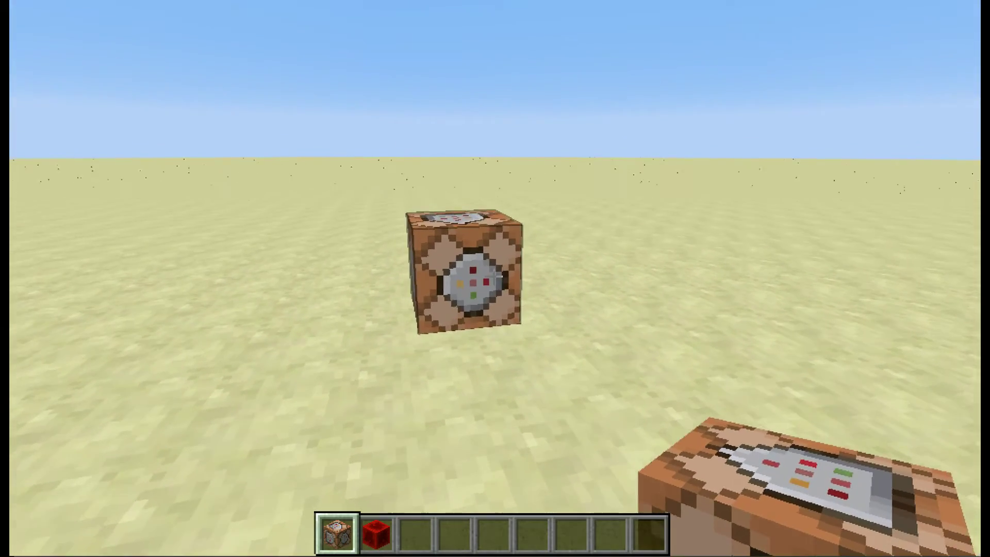
right_click(494, 276)
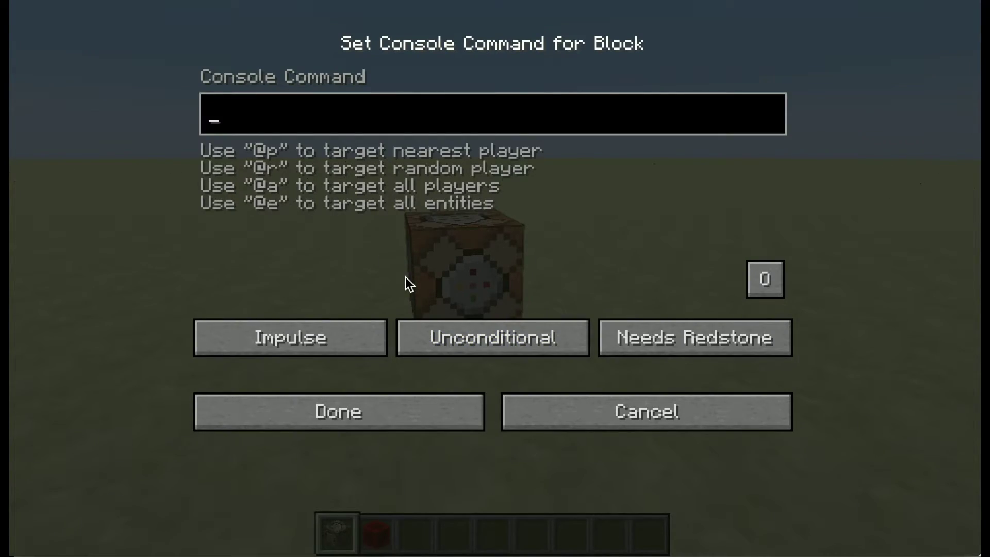
key(ctrl+v)
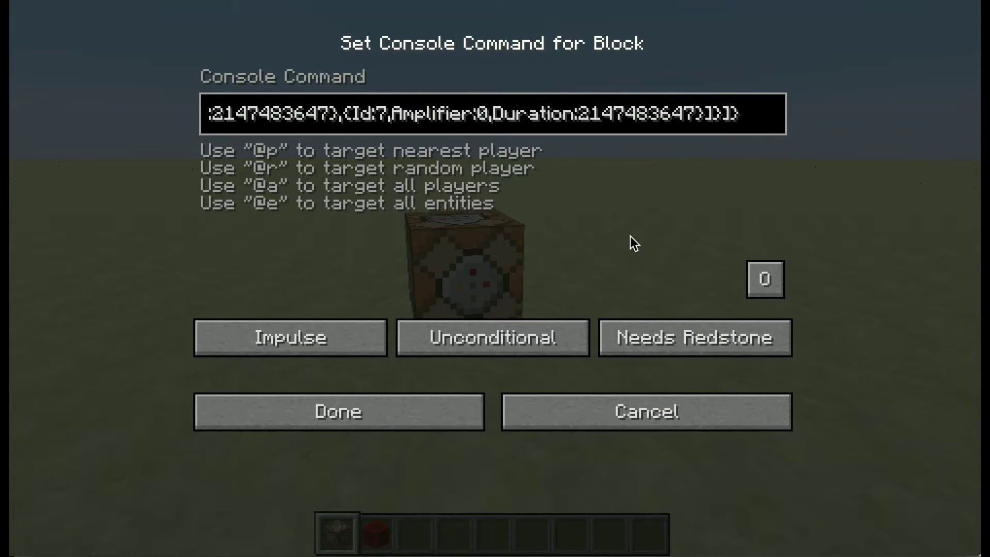
click(426, 422)
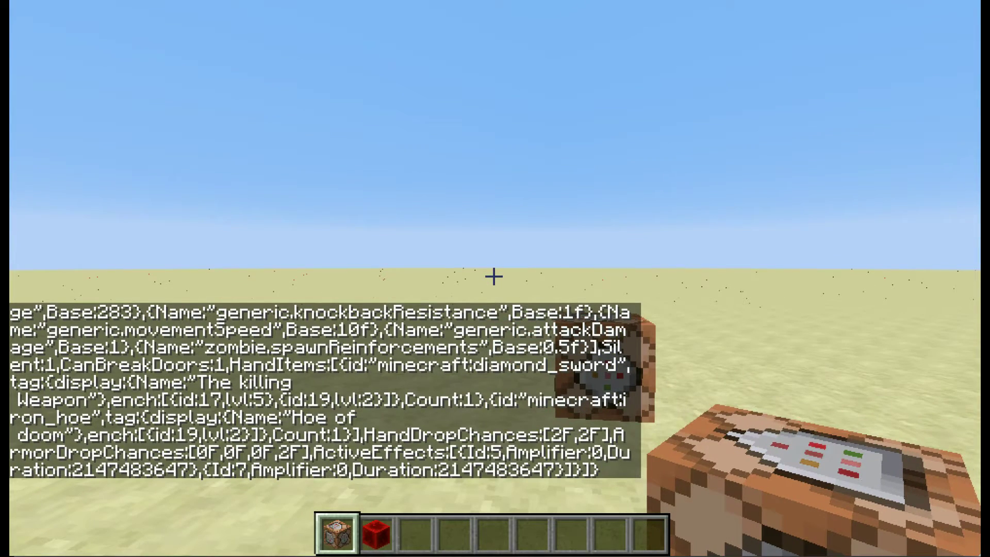
- Review the stored summon command in the chat log and in the command block's console settings
key(t)
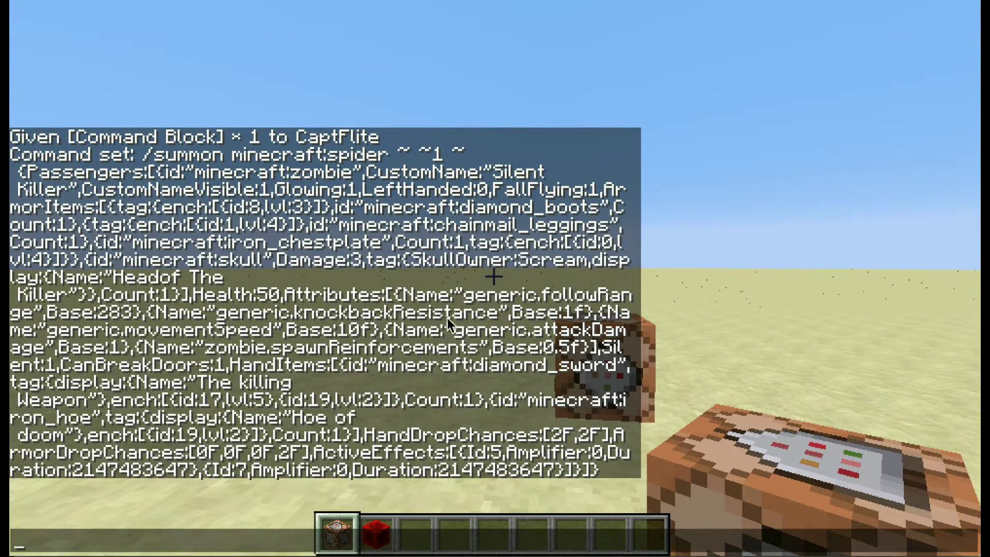
key(Escape)
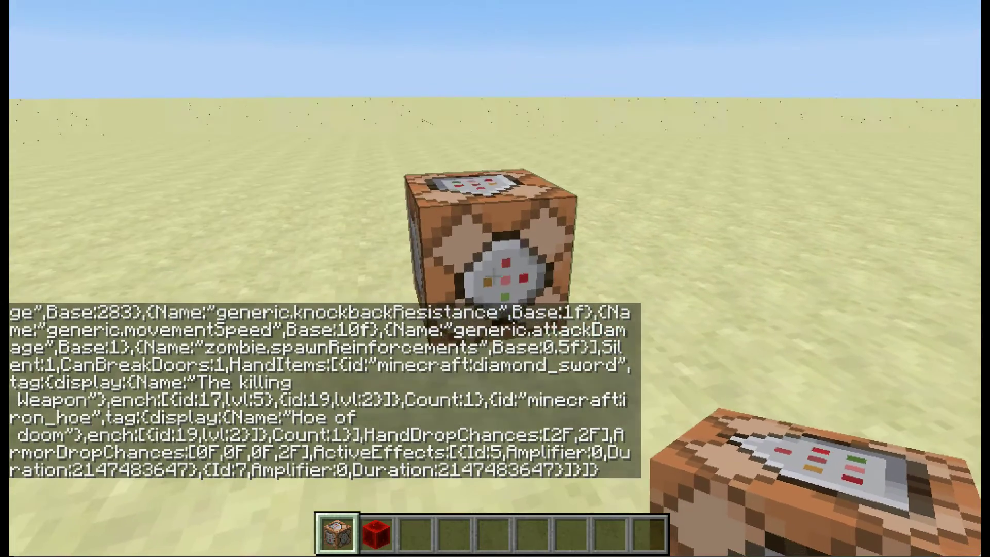
right_click(495, 279)
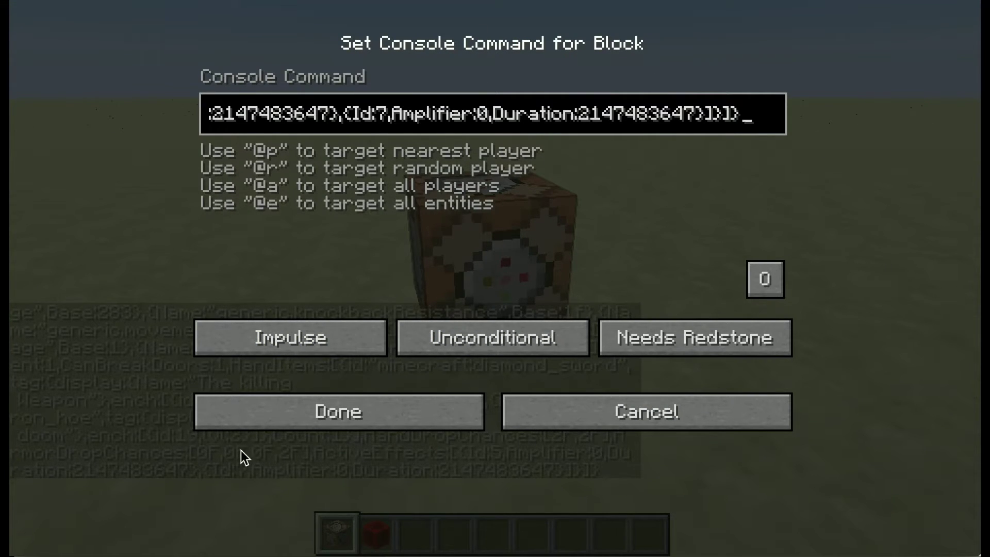
click(247, 415)
- Place the Block of Redstone beside the command block to summon the spider-riding Silent Killer, and pause the game
key(2)
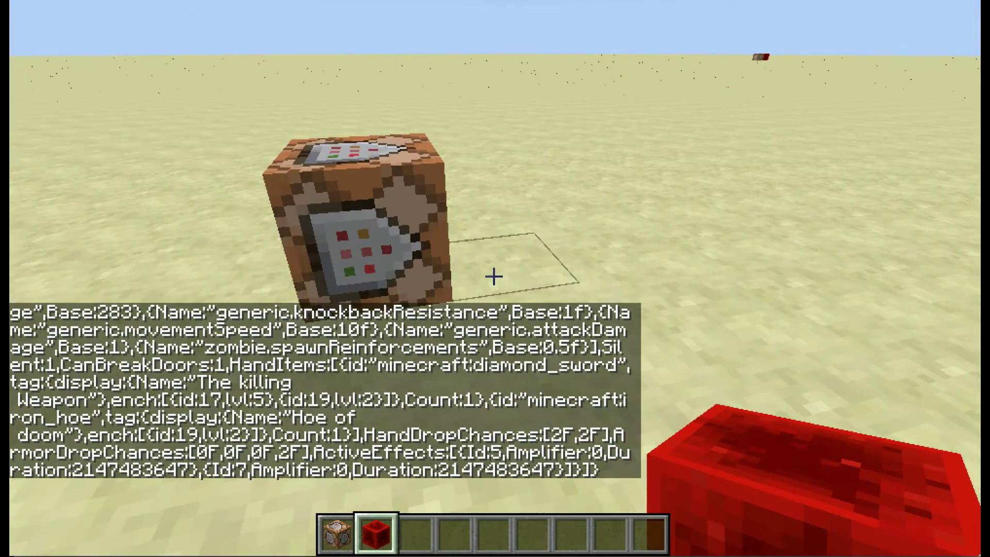
right_click(493, 276)
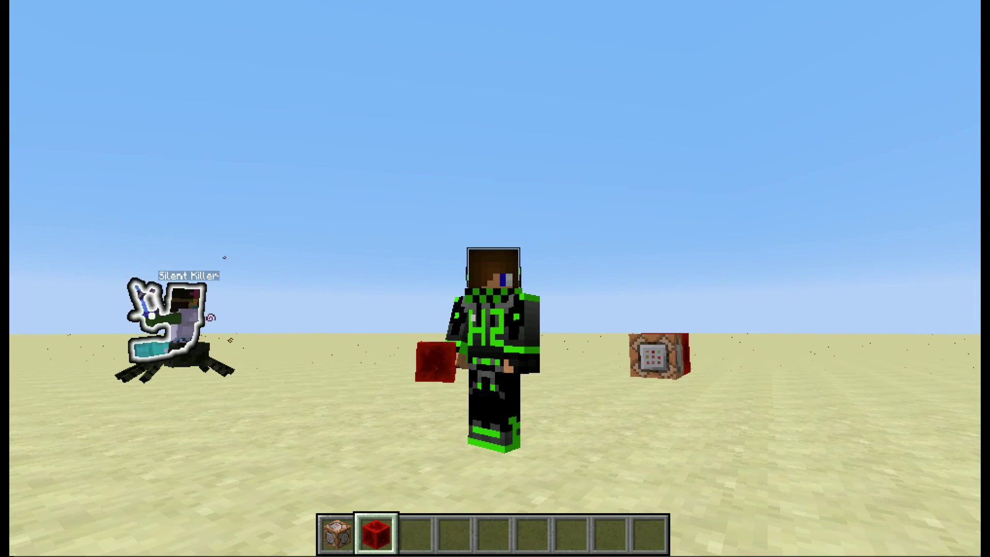
key(Escape)
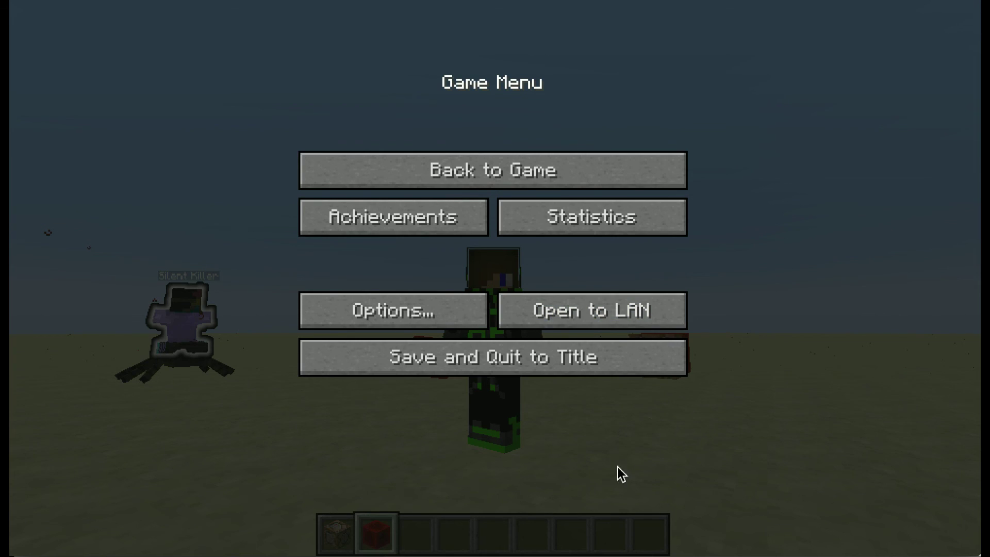